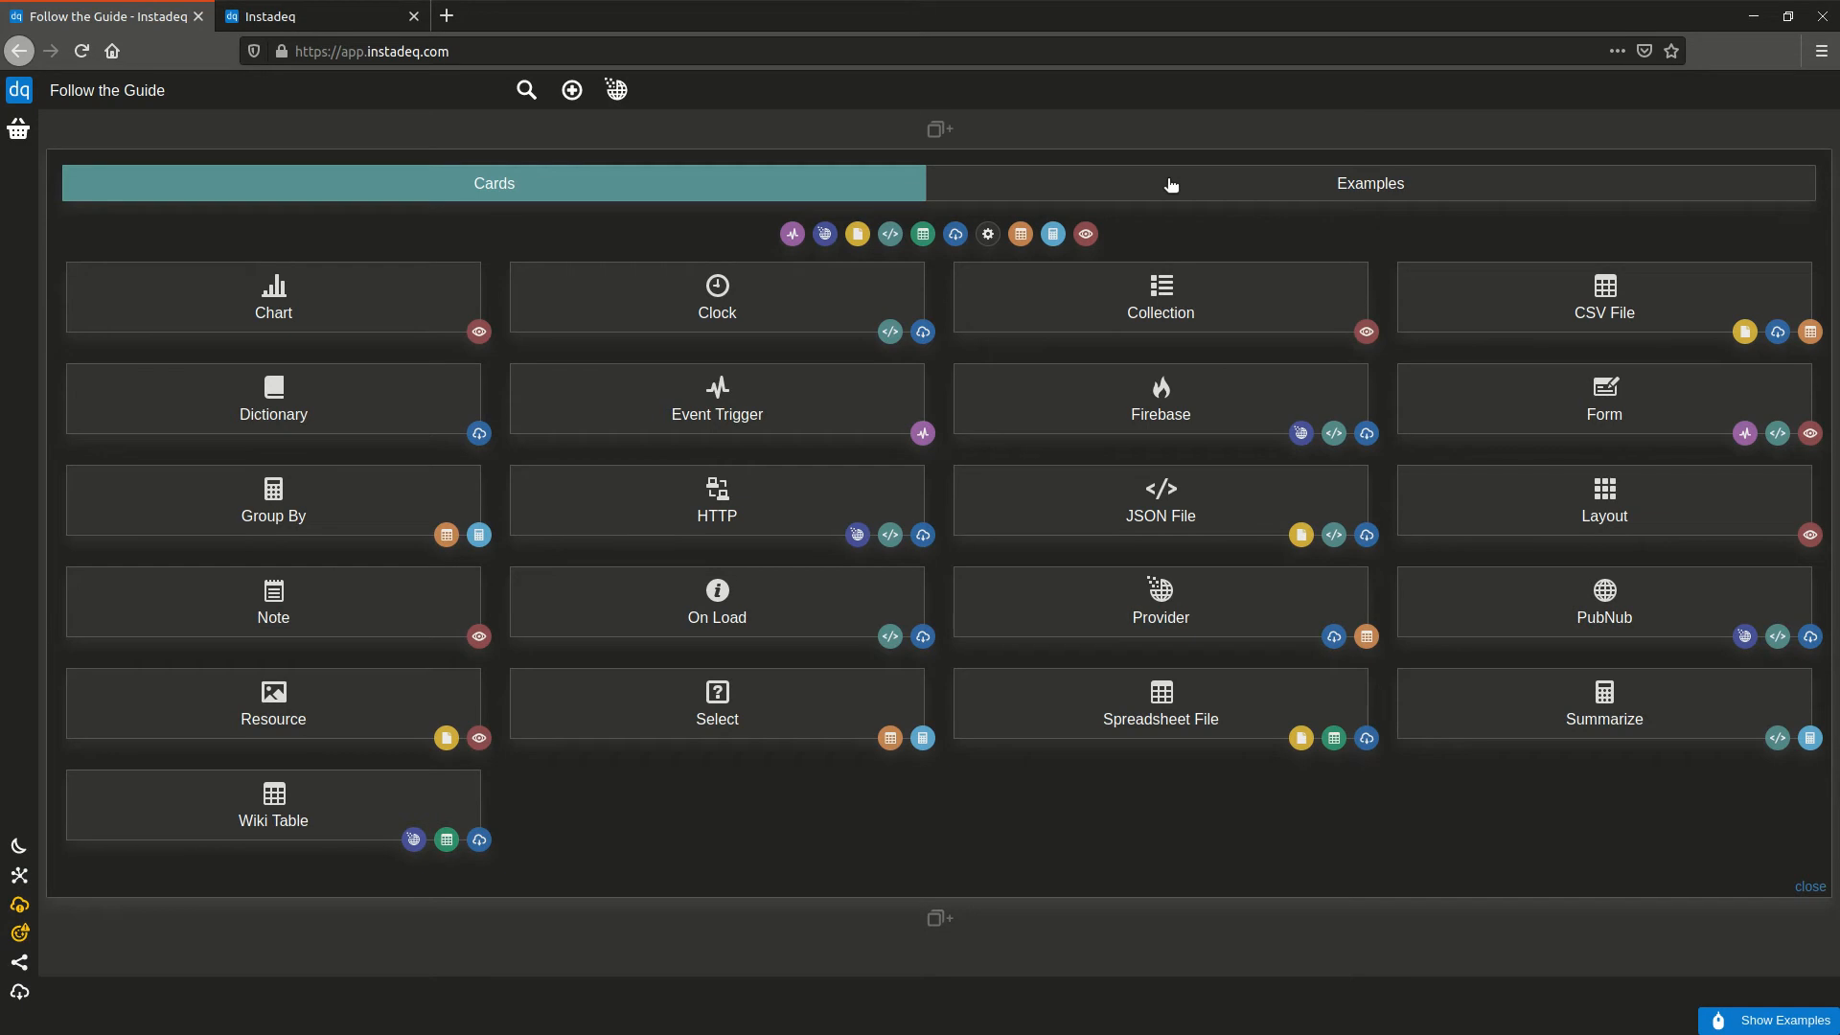
- Close the Follow the Guide deck and start a new trial deck without logging in
left_click(1171, 185)
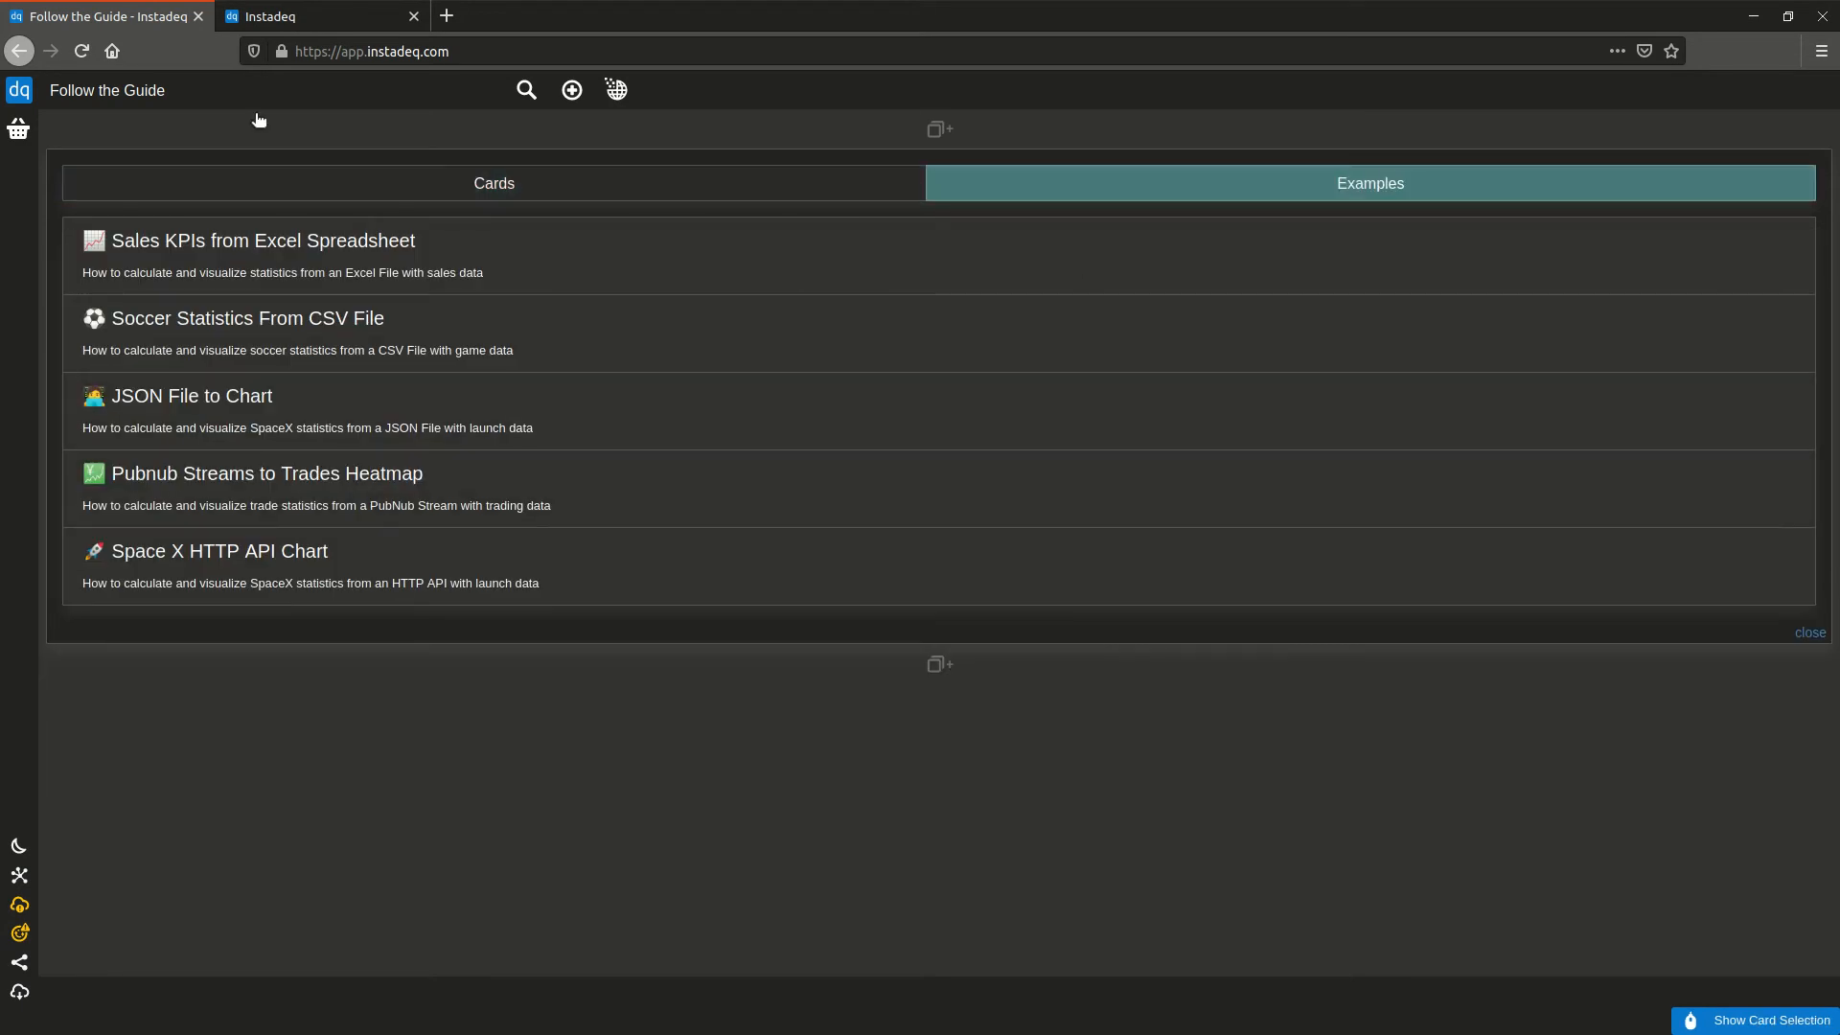
left_click(198, 17)
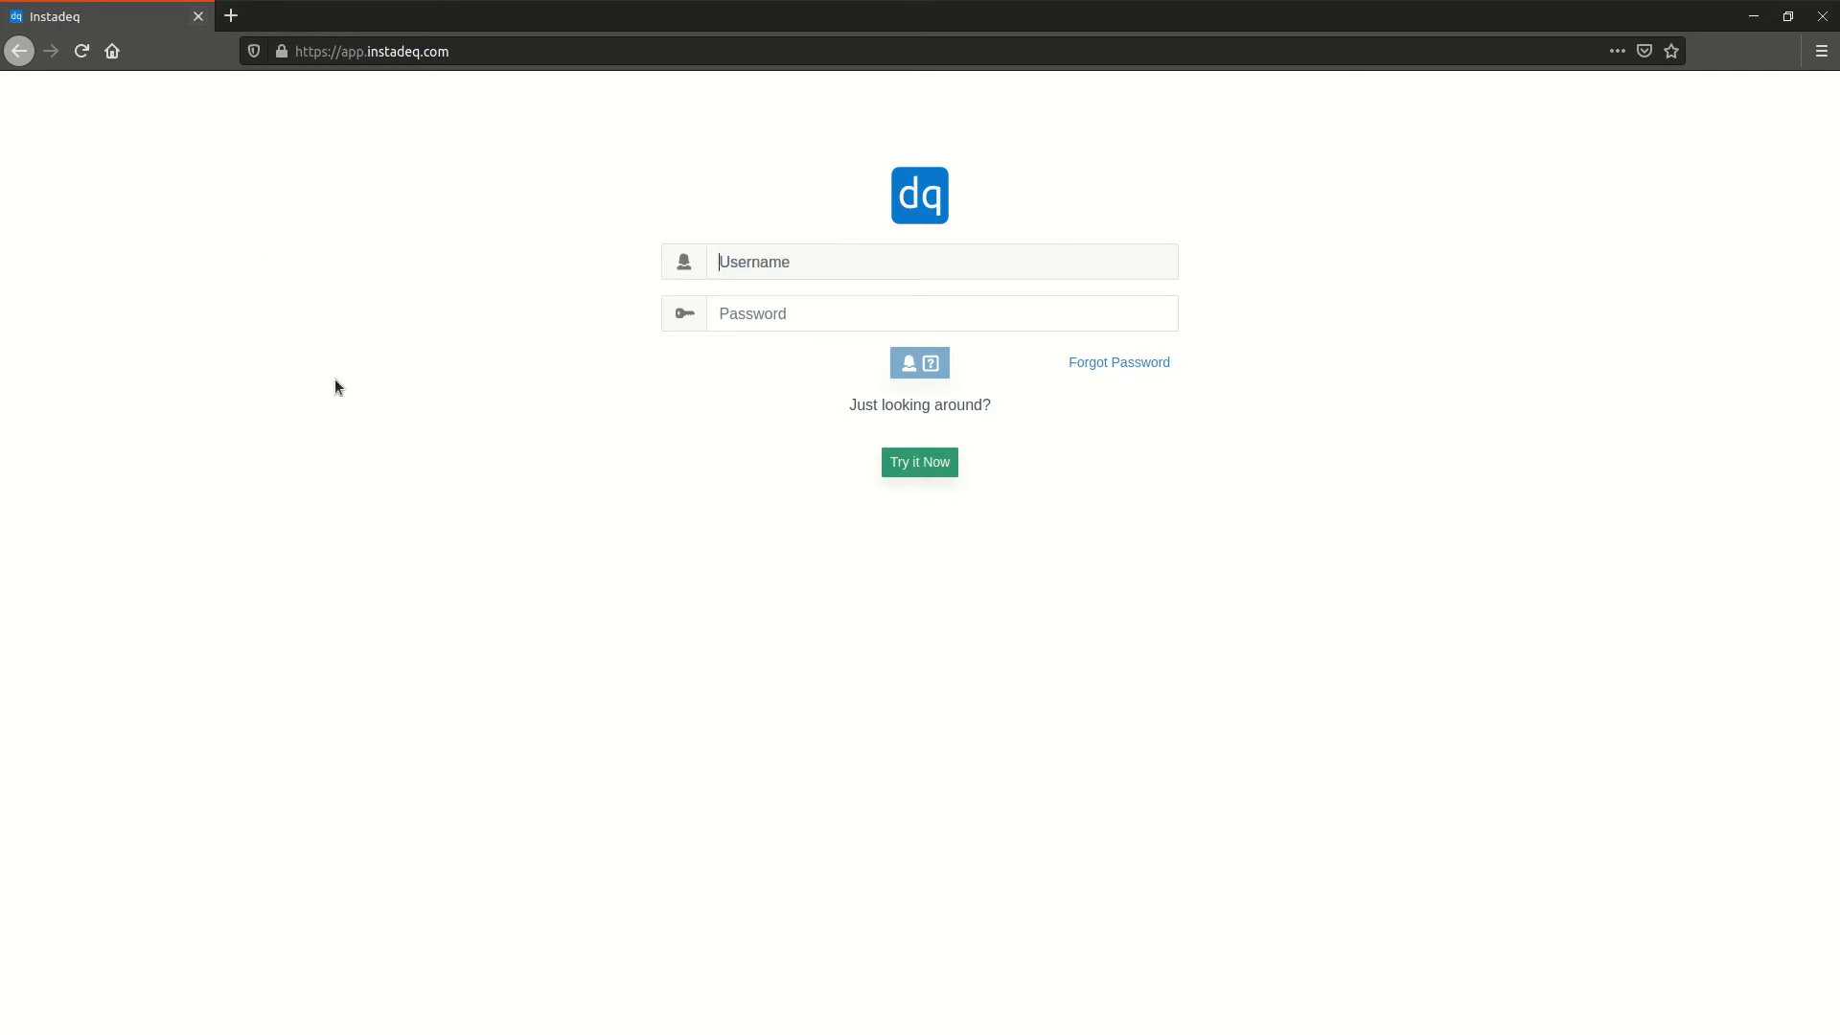
left_click(912, 476)
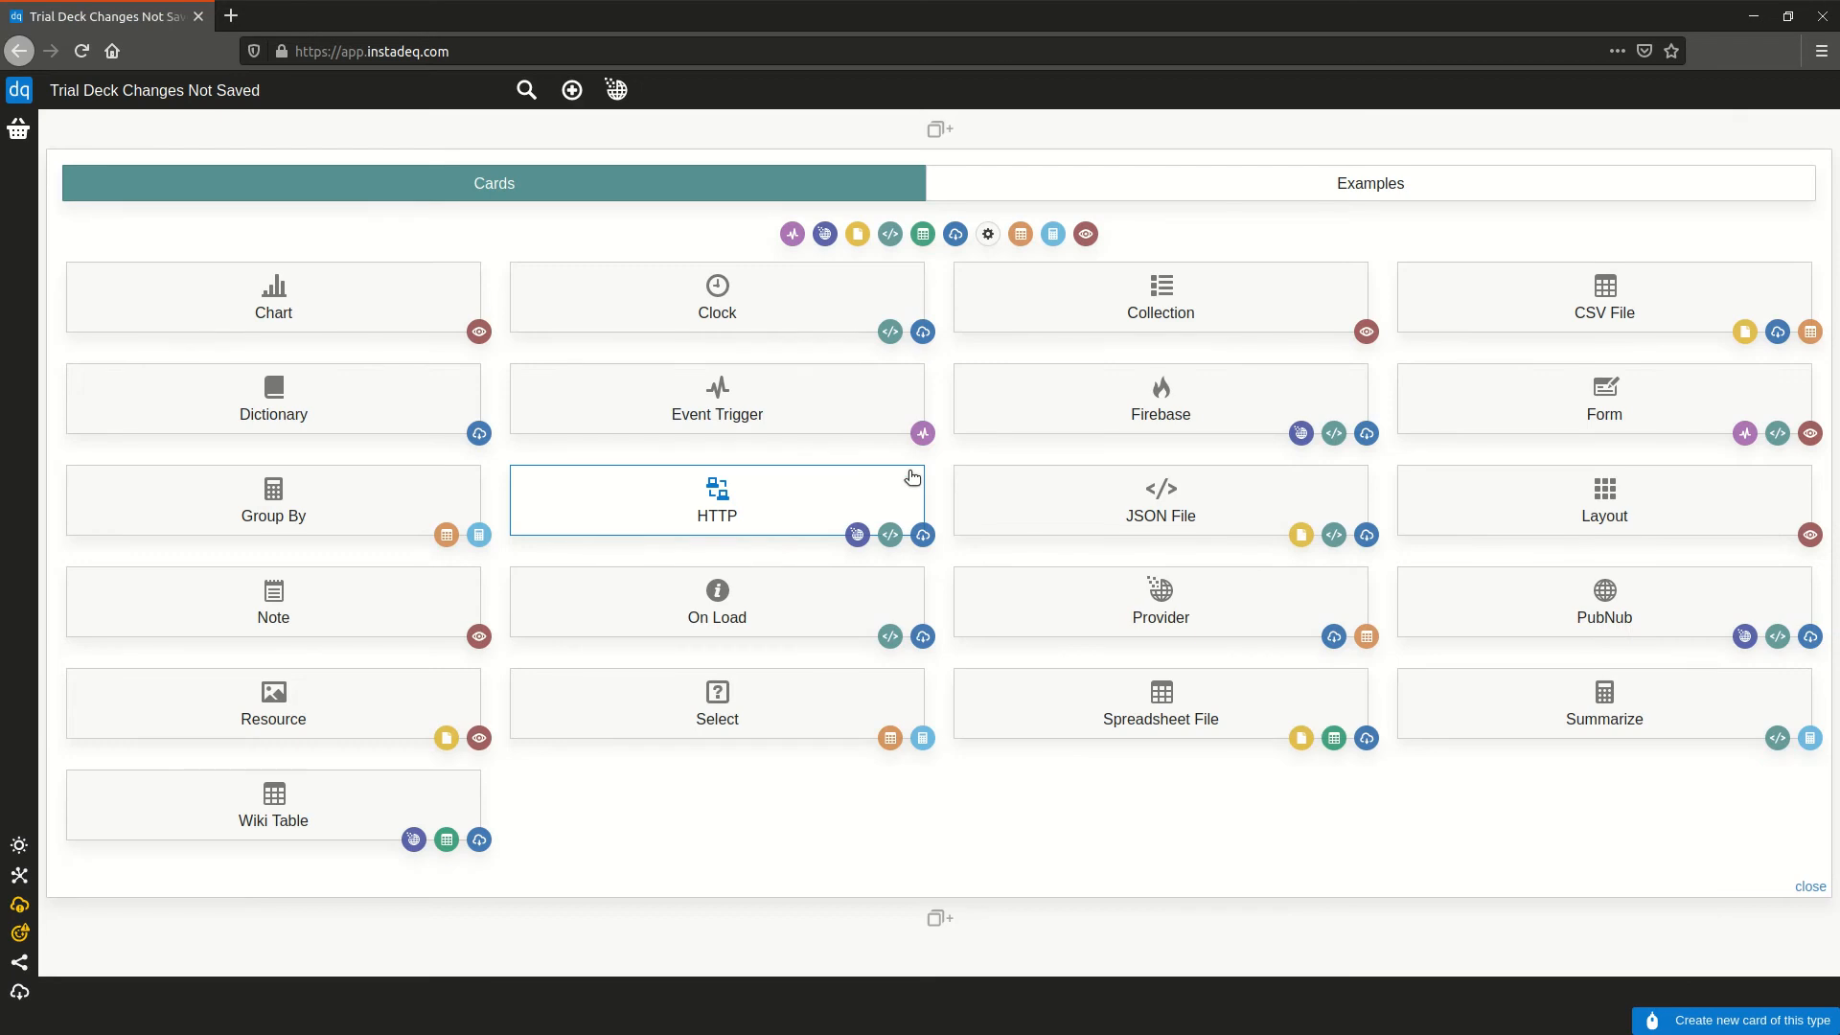
- Add a PubNub card to the deck and apply its preset subscription to the pubnub-market-orders channel
left_click(1501, 605)
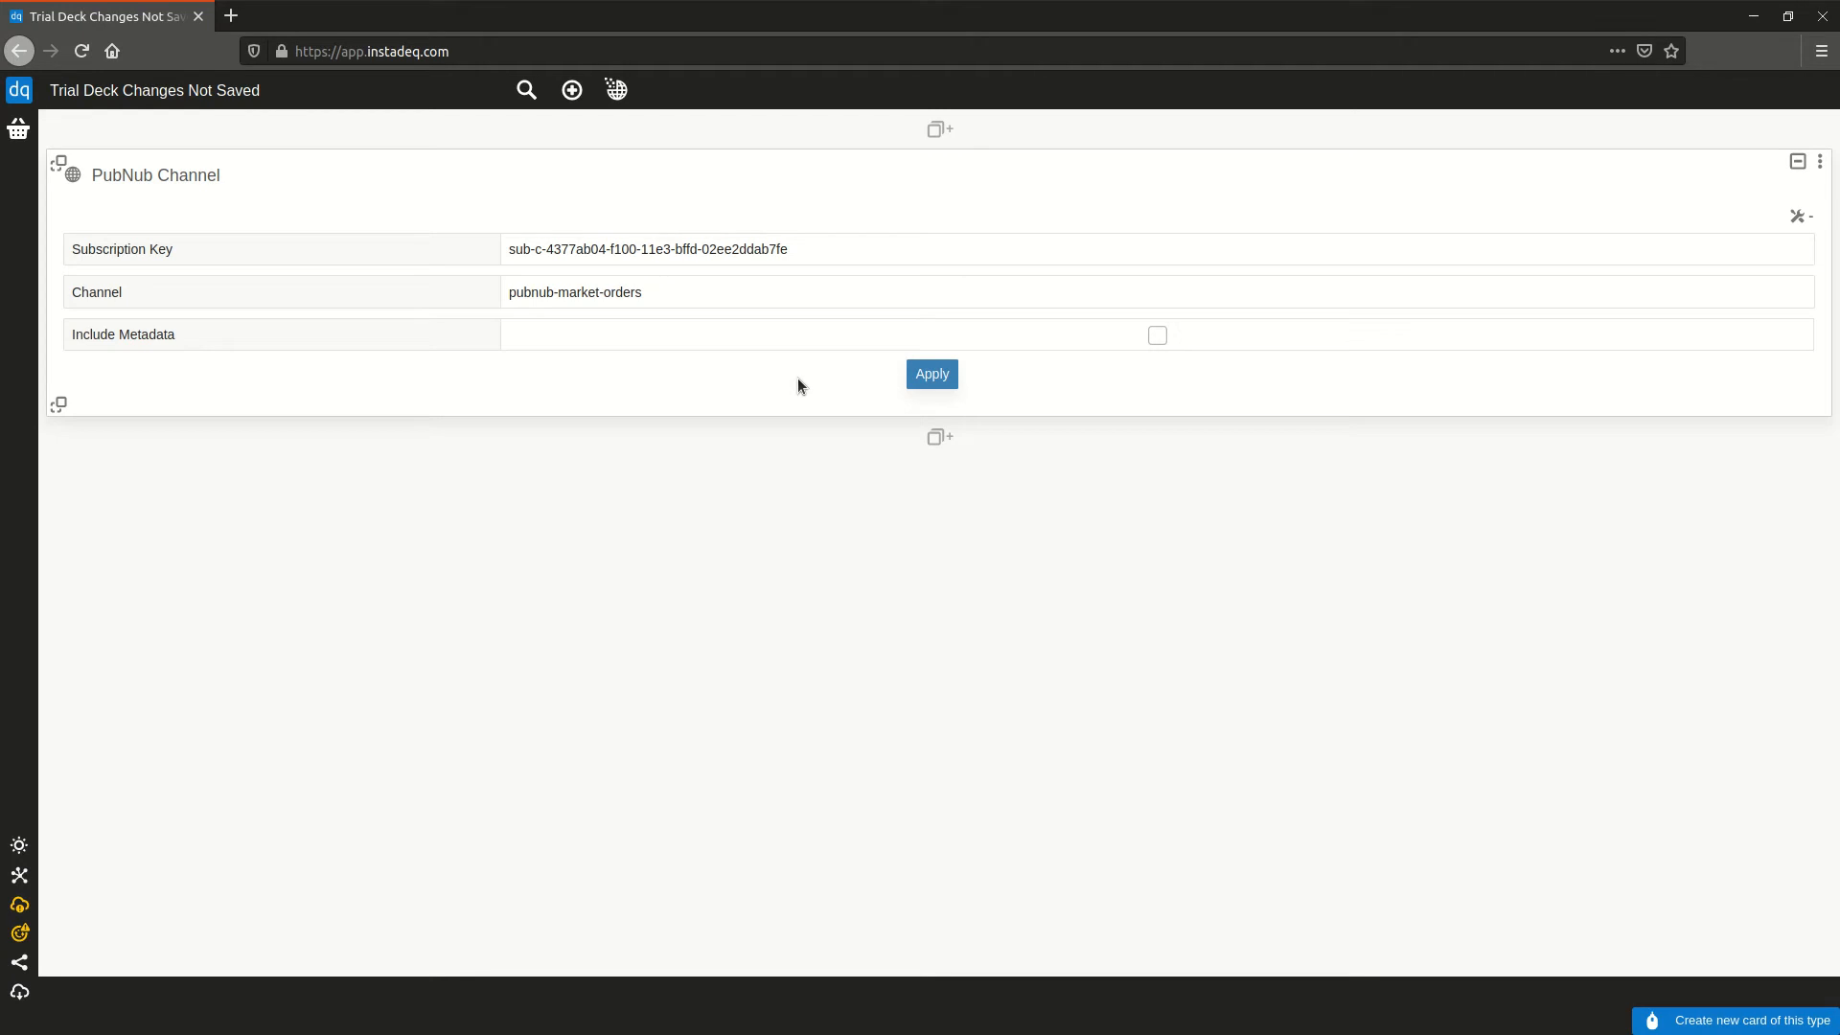
left_click(934, 376)
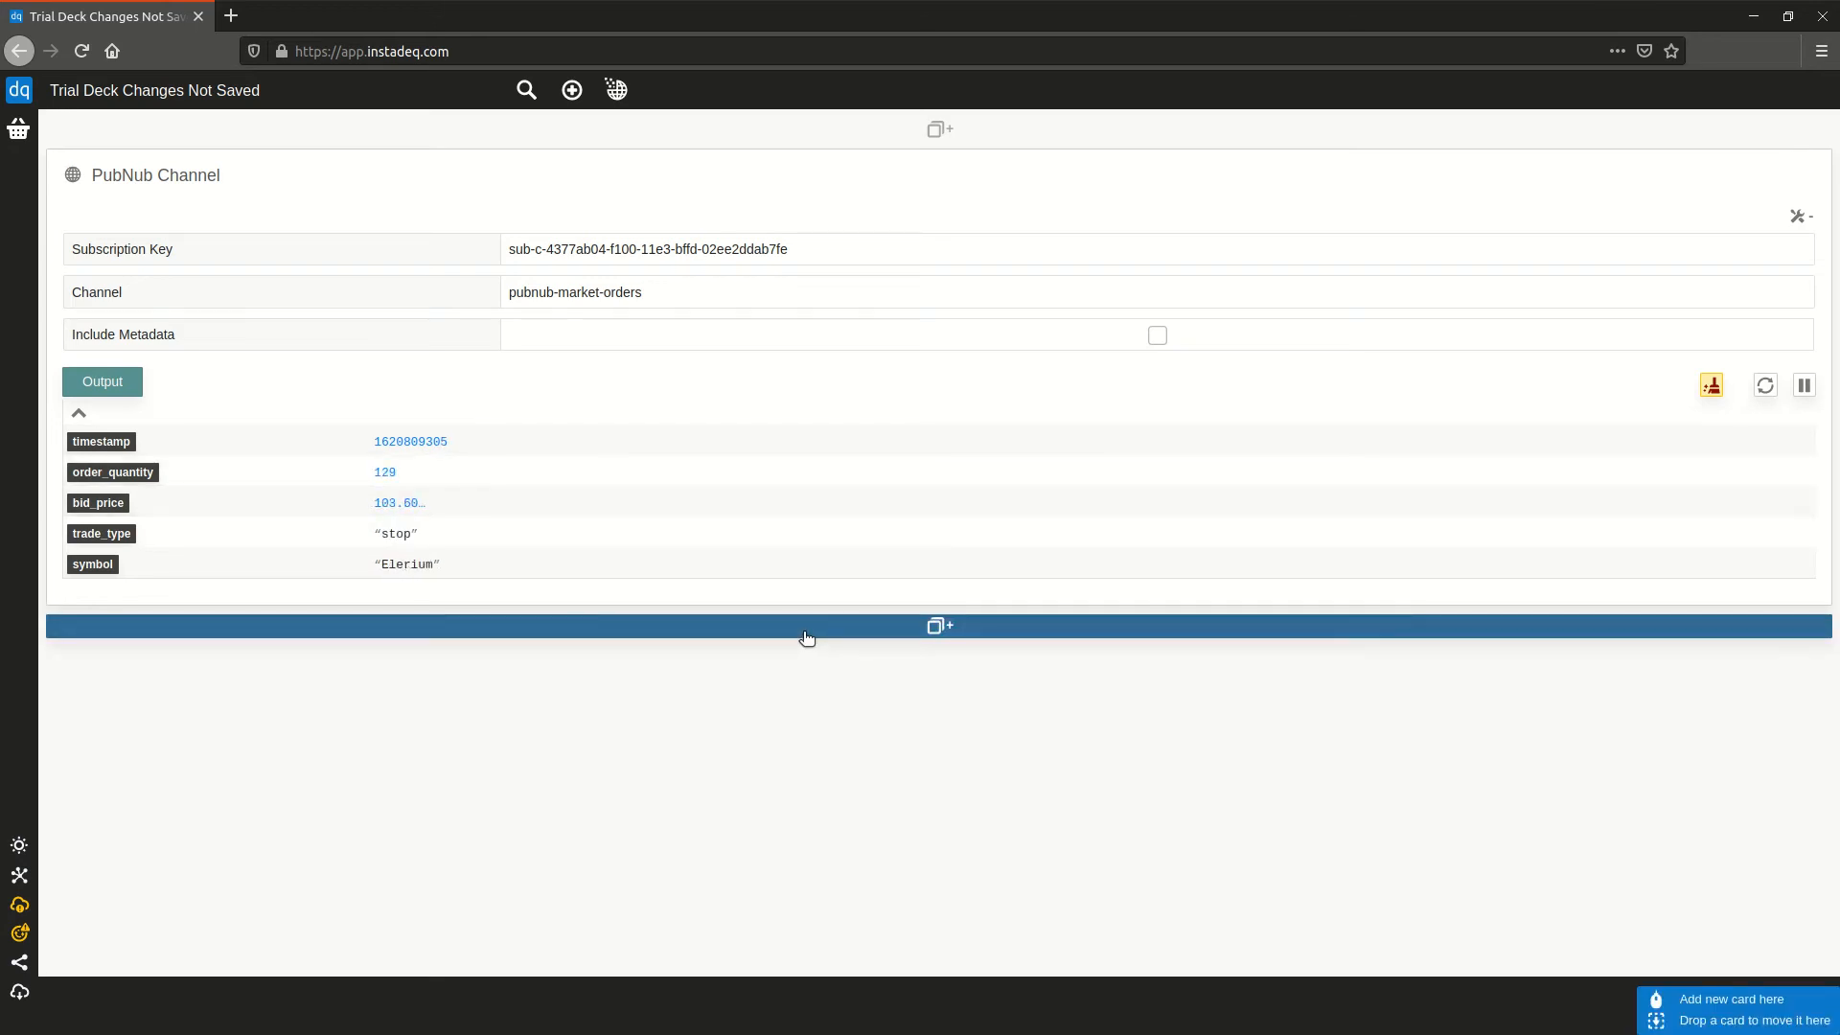
- Add a Group By card below the PubNub Channel card
left_click(806, 637)
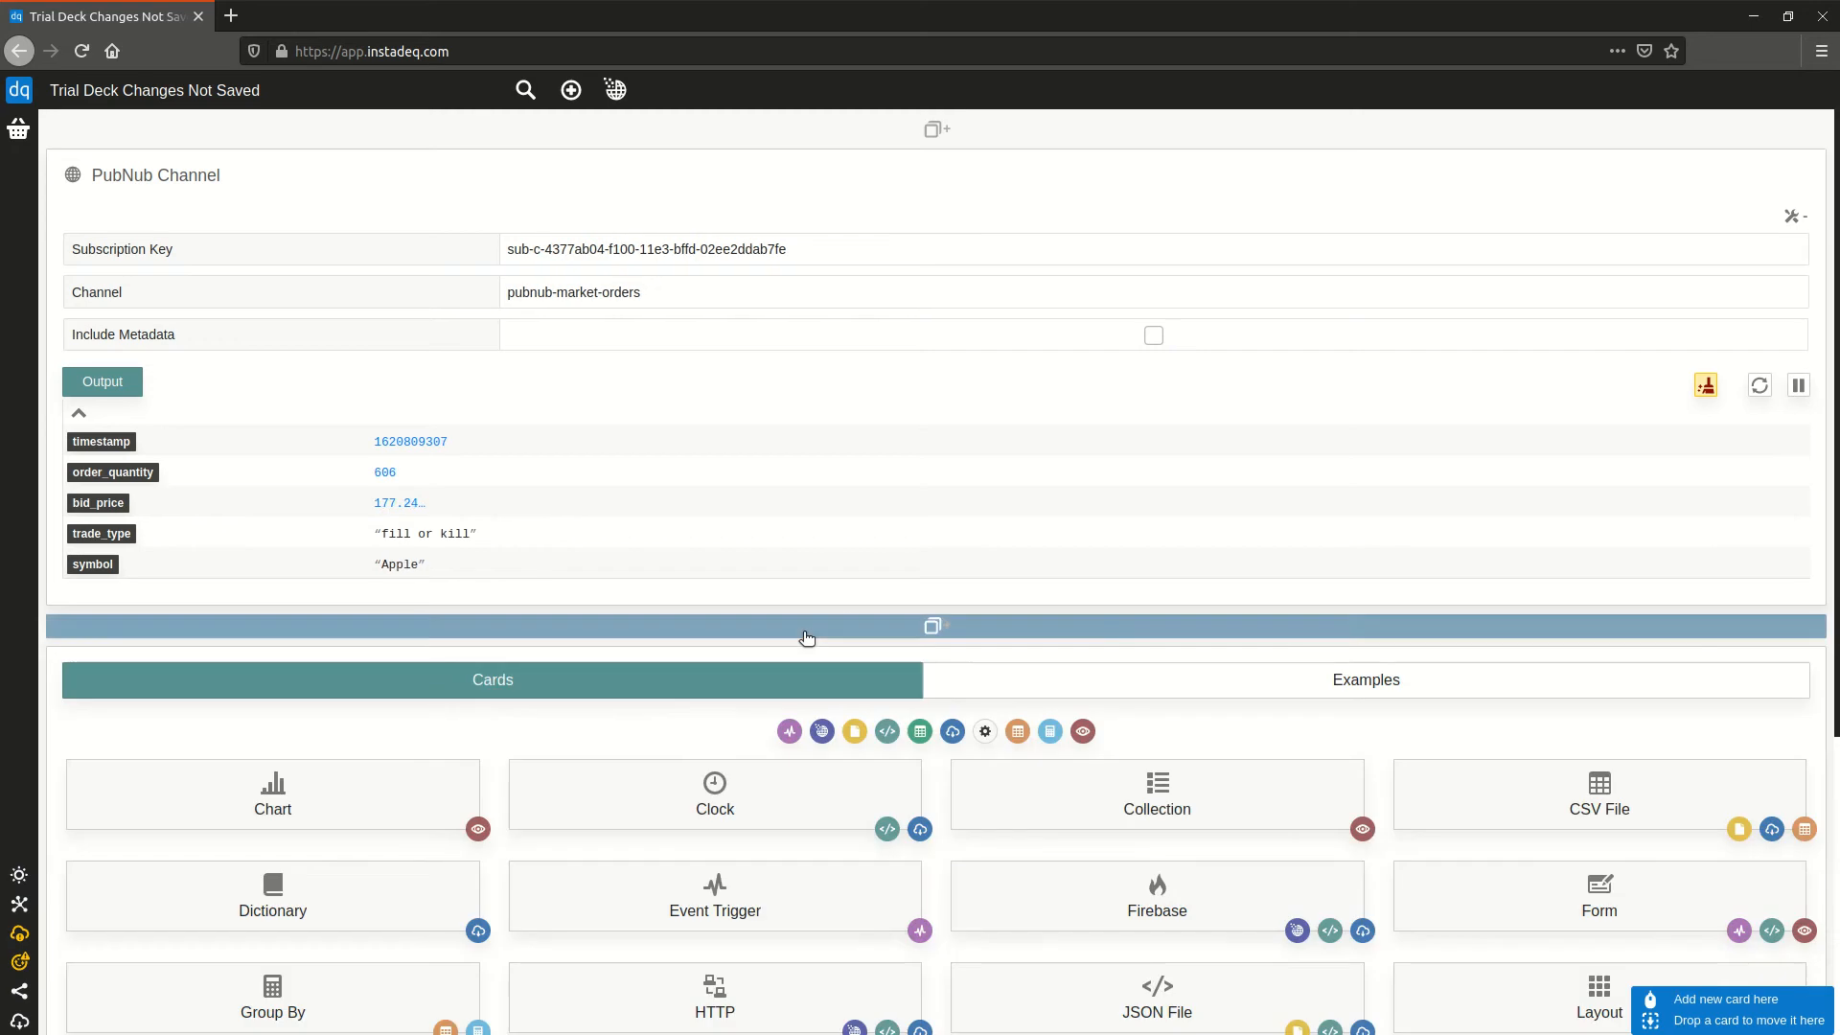
scroll(963, 503, "down", 3)
scroll(966, 508, "down", 3)
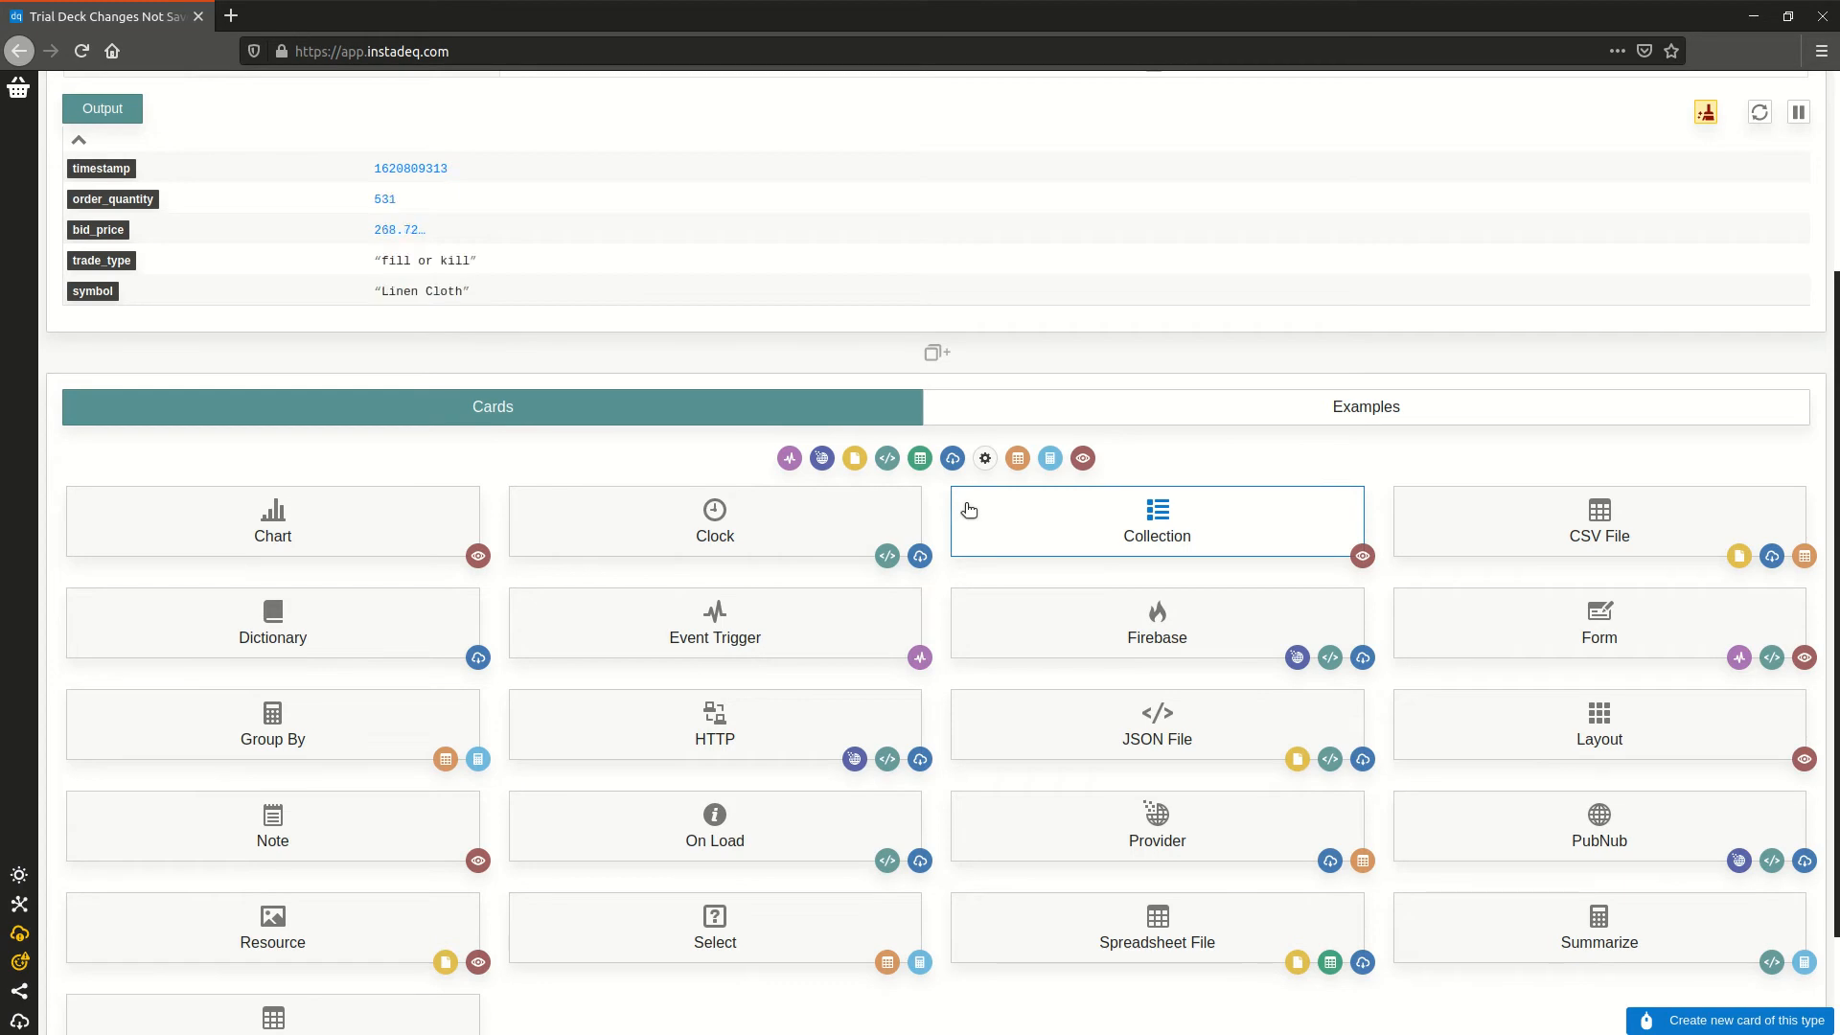
scroll(964, 508, "down", 1)
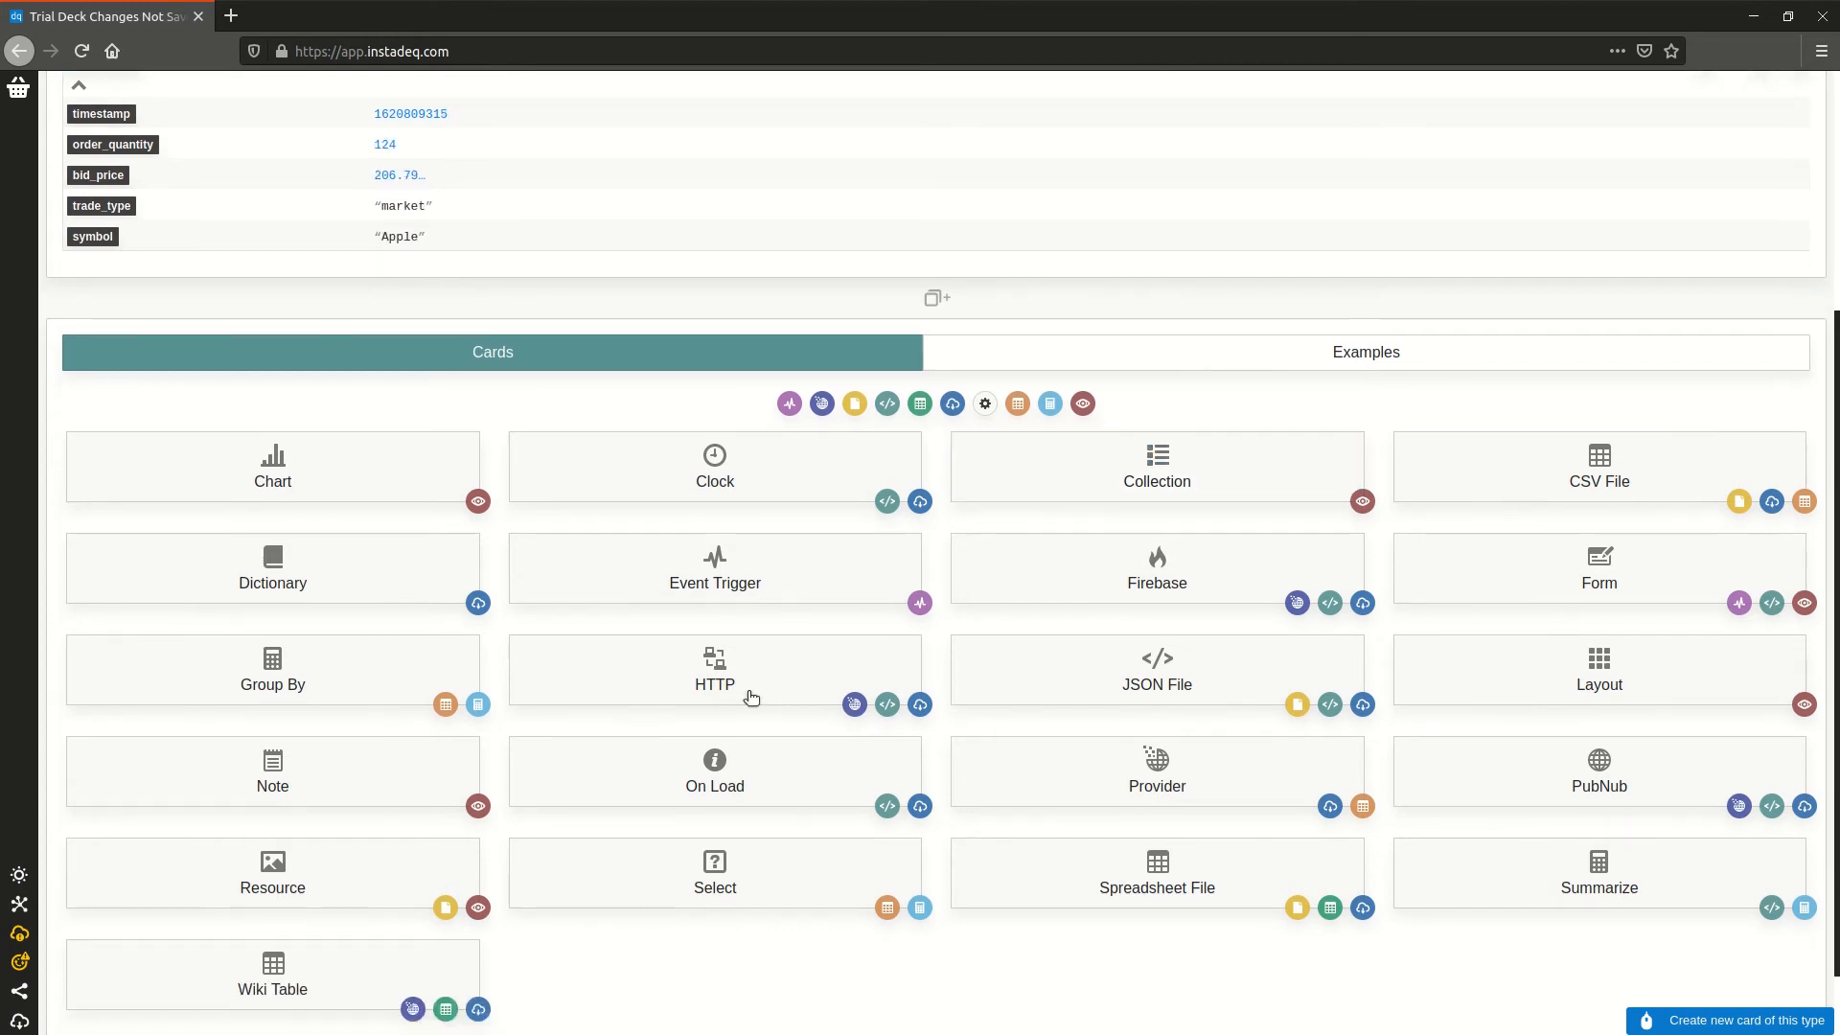
left_click(395, 675)
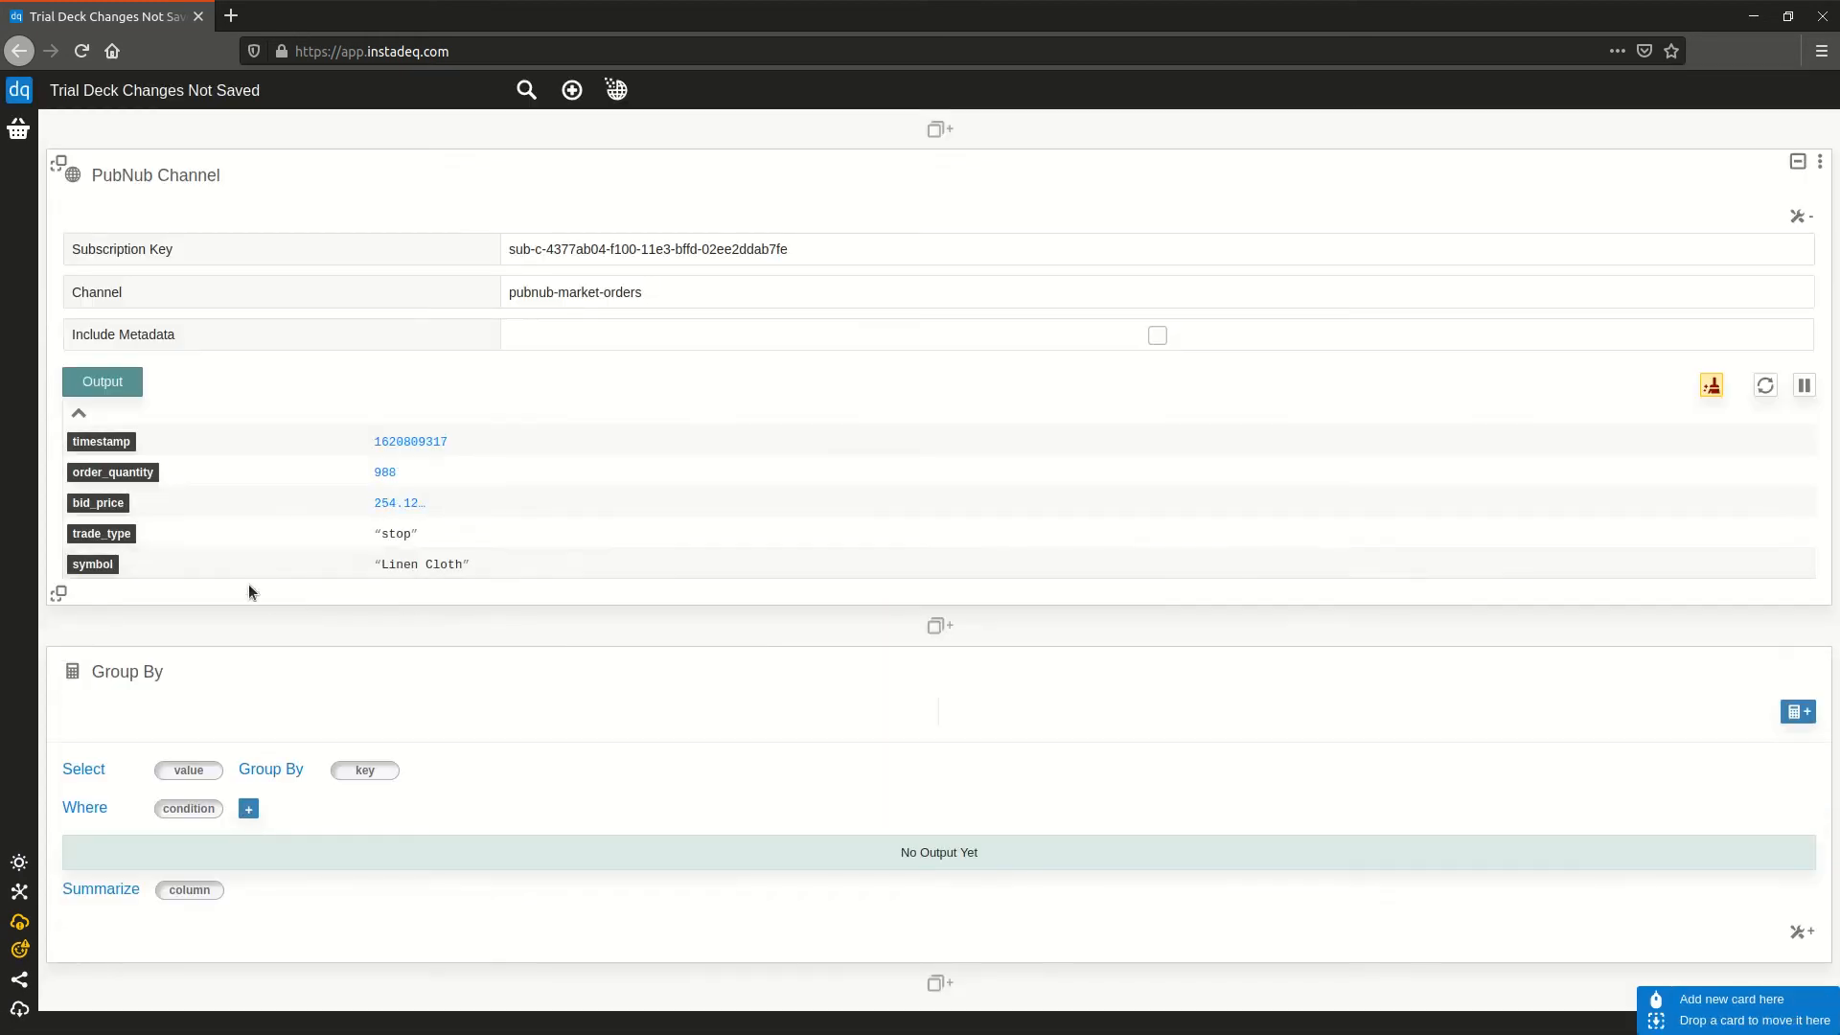
- Use the PubNub bid_price field as the Group By card's selected value, with Last as the aggregation
left_click_drag(108, 502, 189, 769)
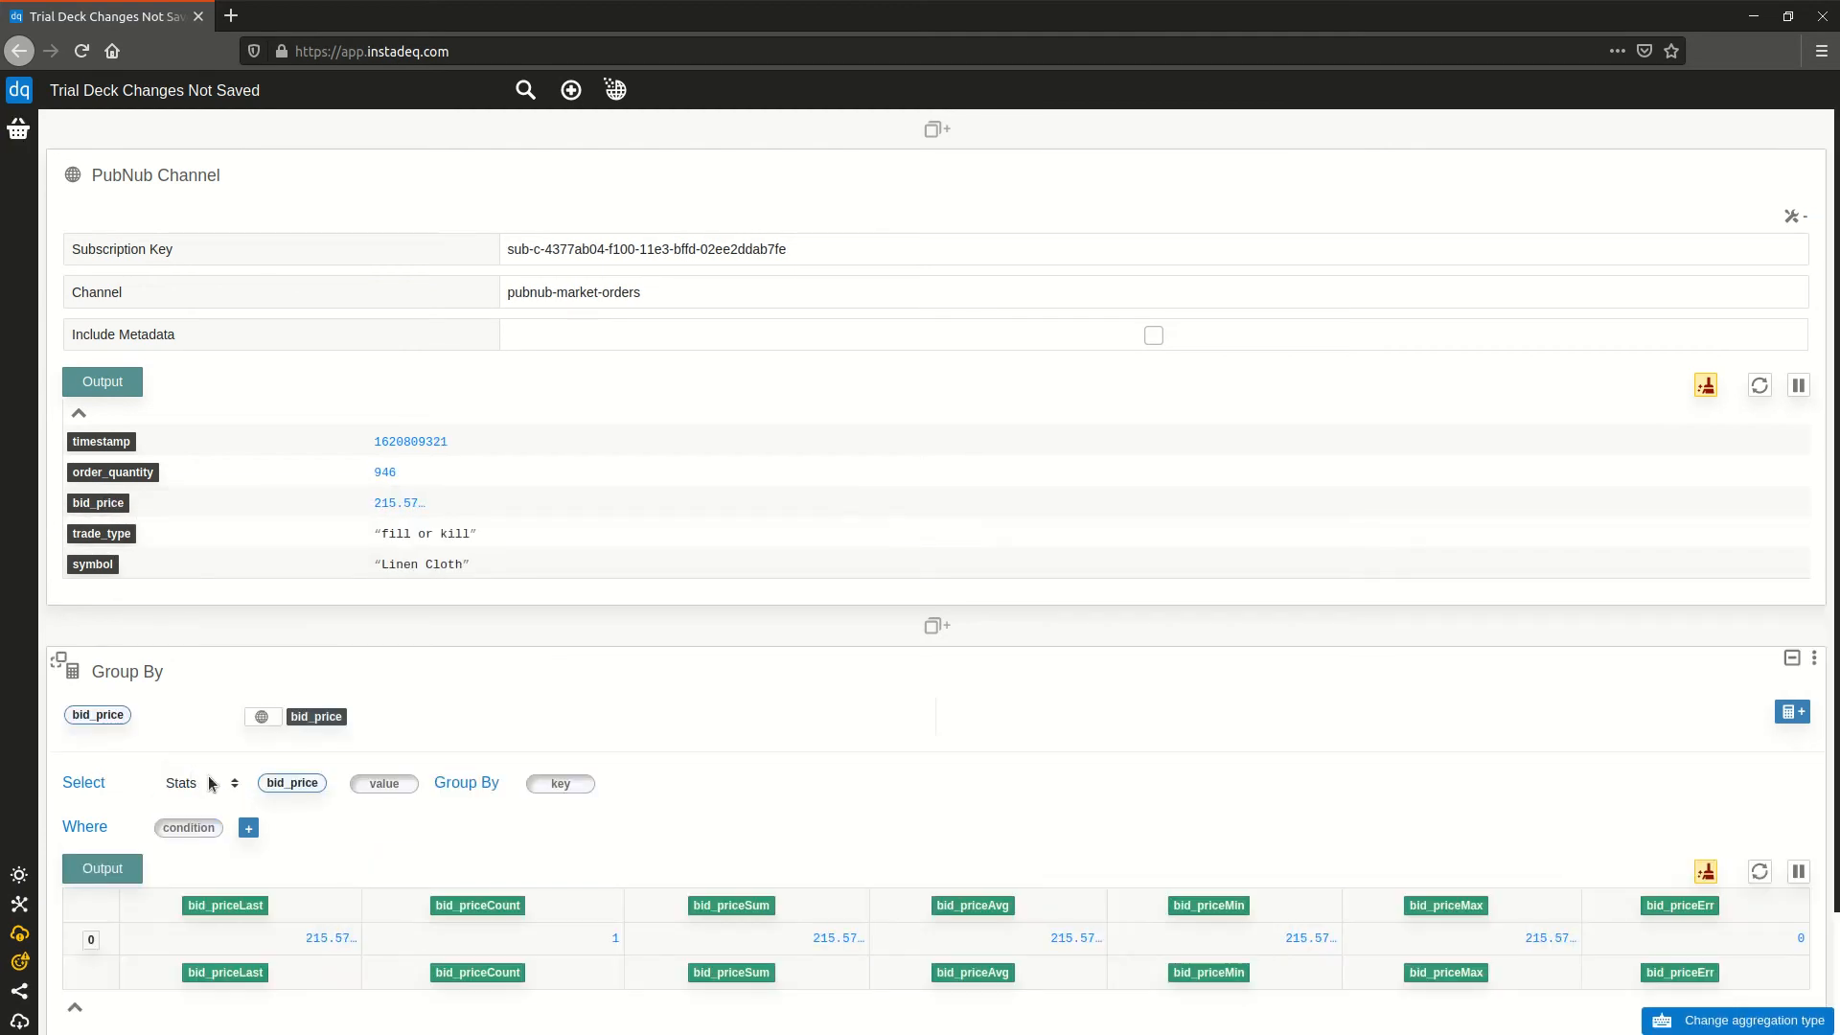
left_click(211, 783)
left_click(203, 862)
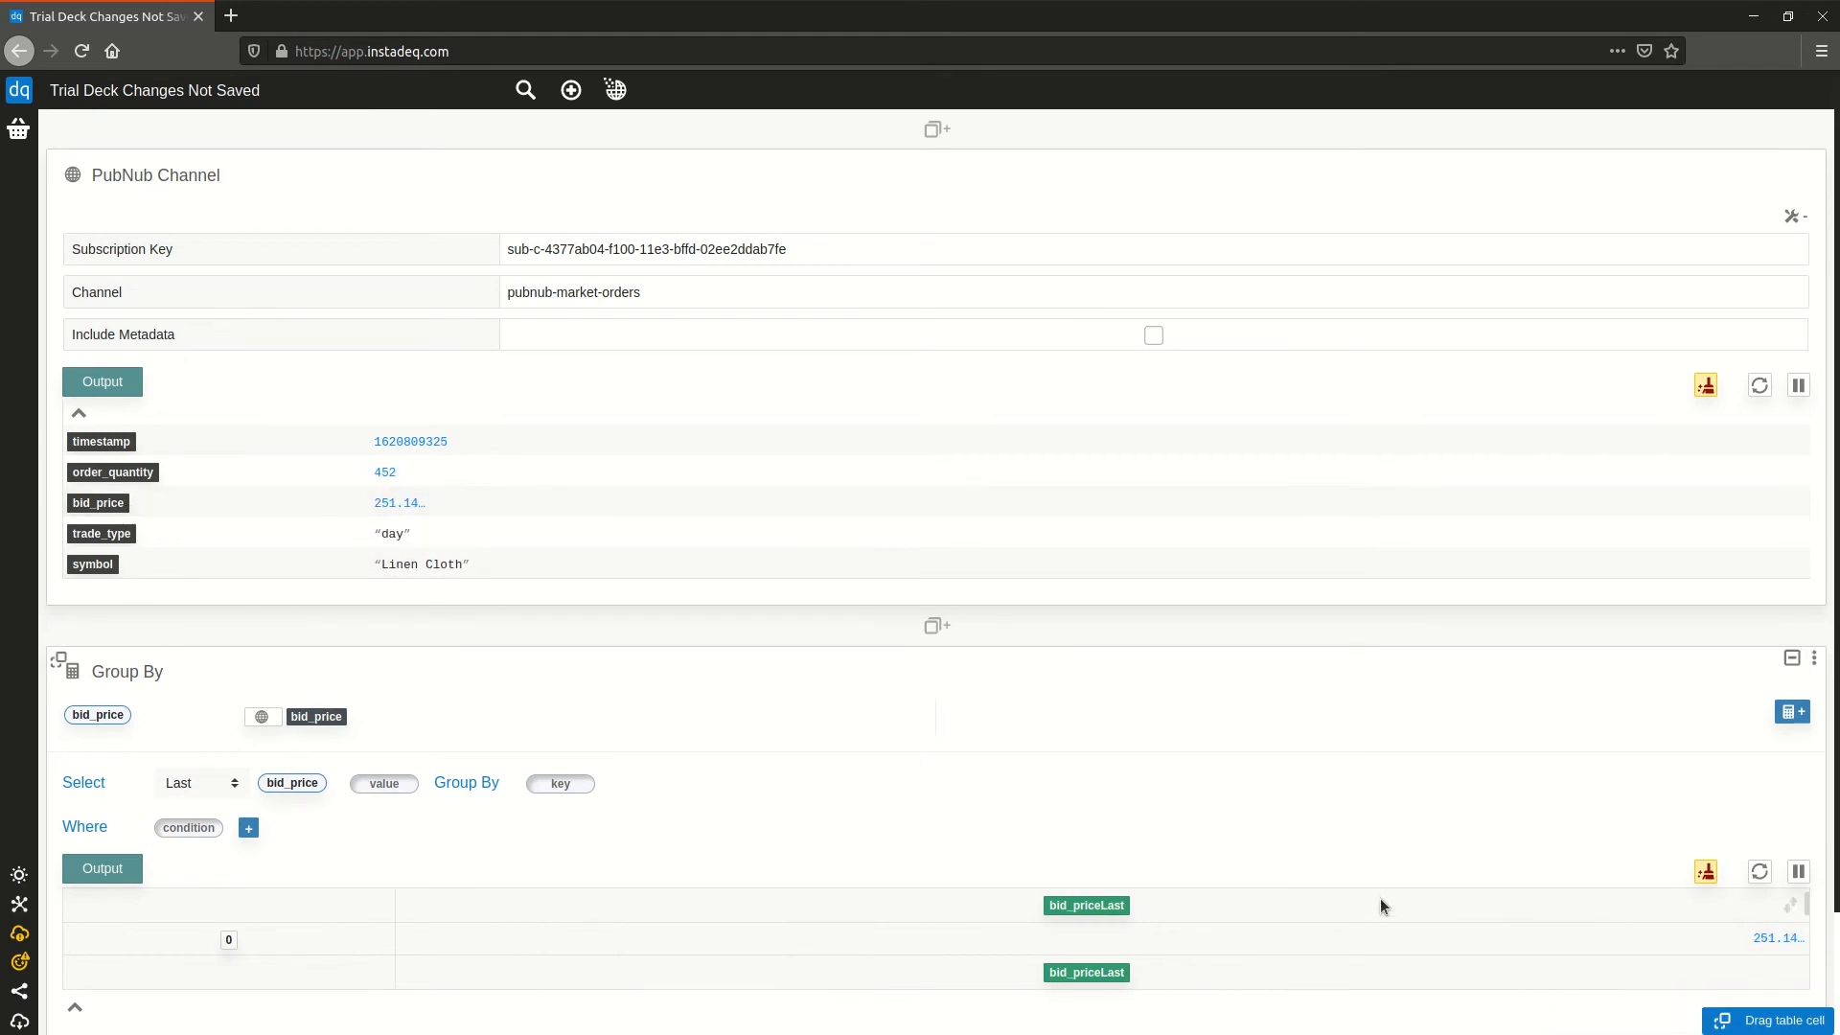
- Group the bid prices by the PubNub symbol and trade_type fields, in that order
scroll(1377, 910, "down", 2)
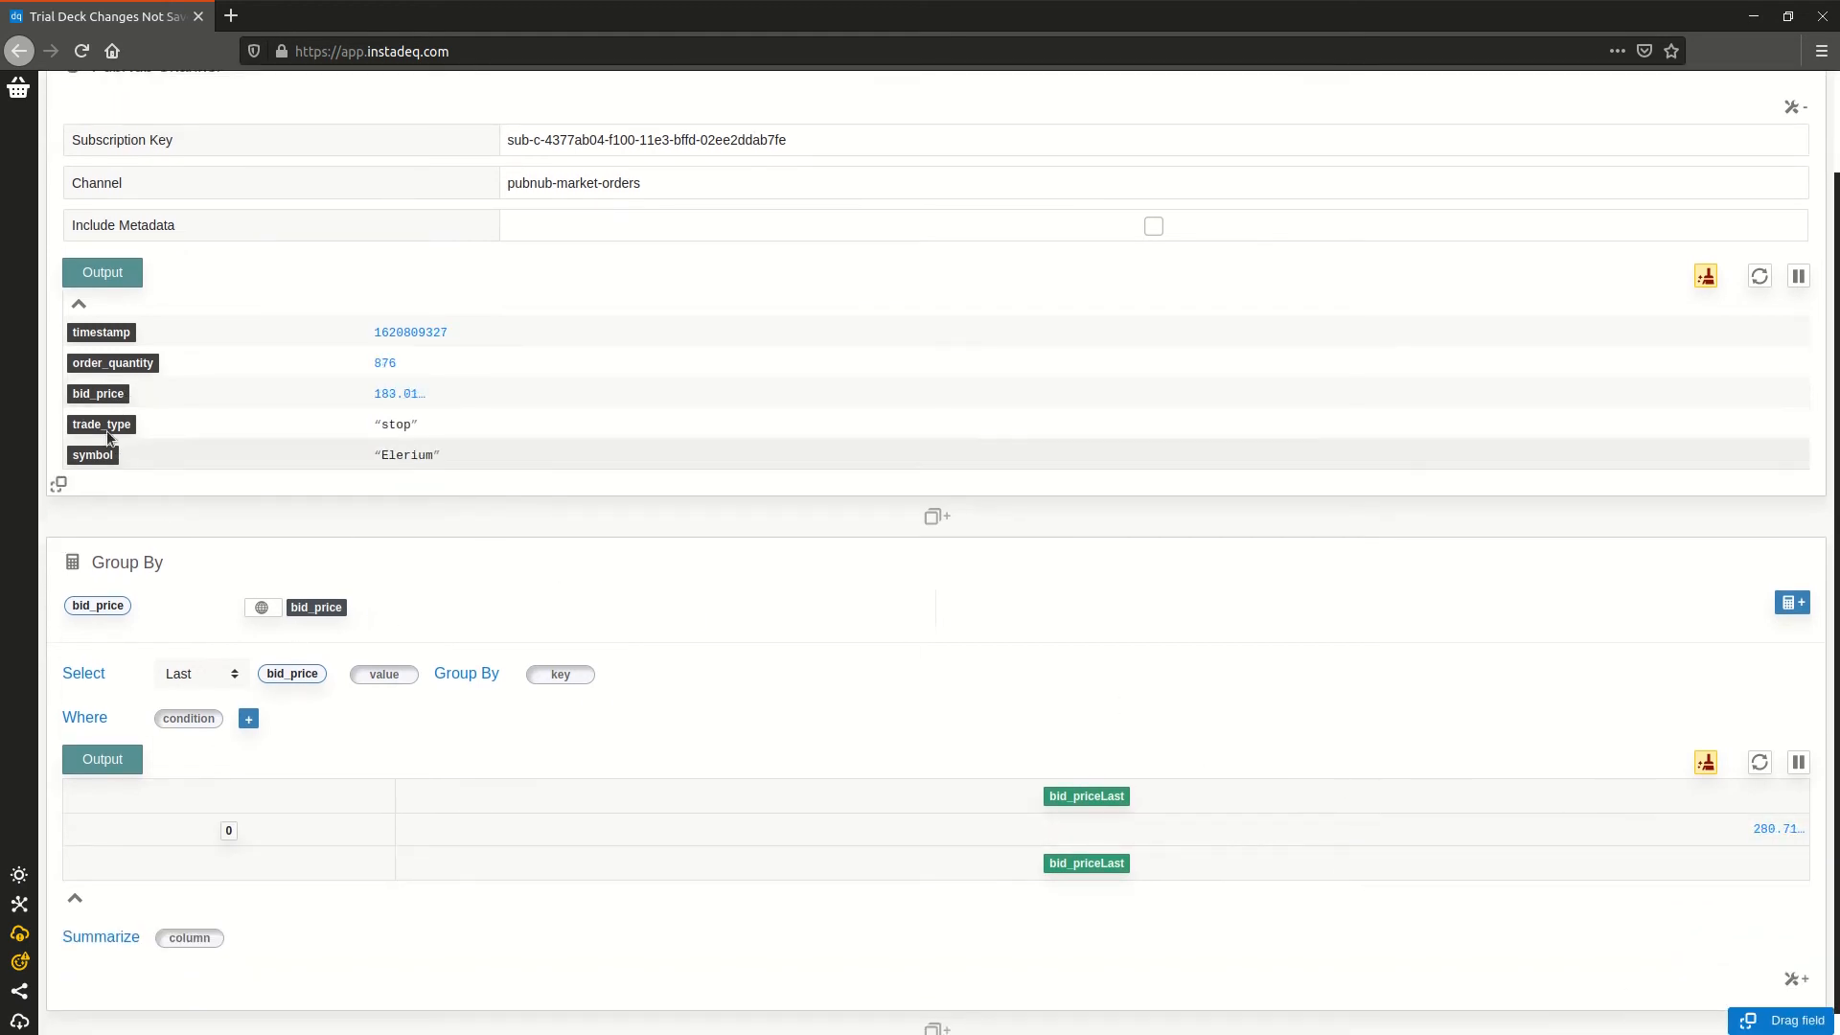
left_click_drag(84, 456, 556, 673)
left_click_drag(98, 422, 637, 711)
- Set the Group By card's eviction policy to Evict above size limit and close its settings
scroll(1309, 711, "down", 2)
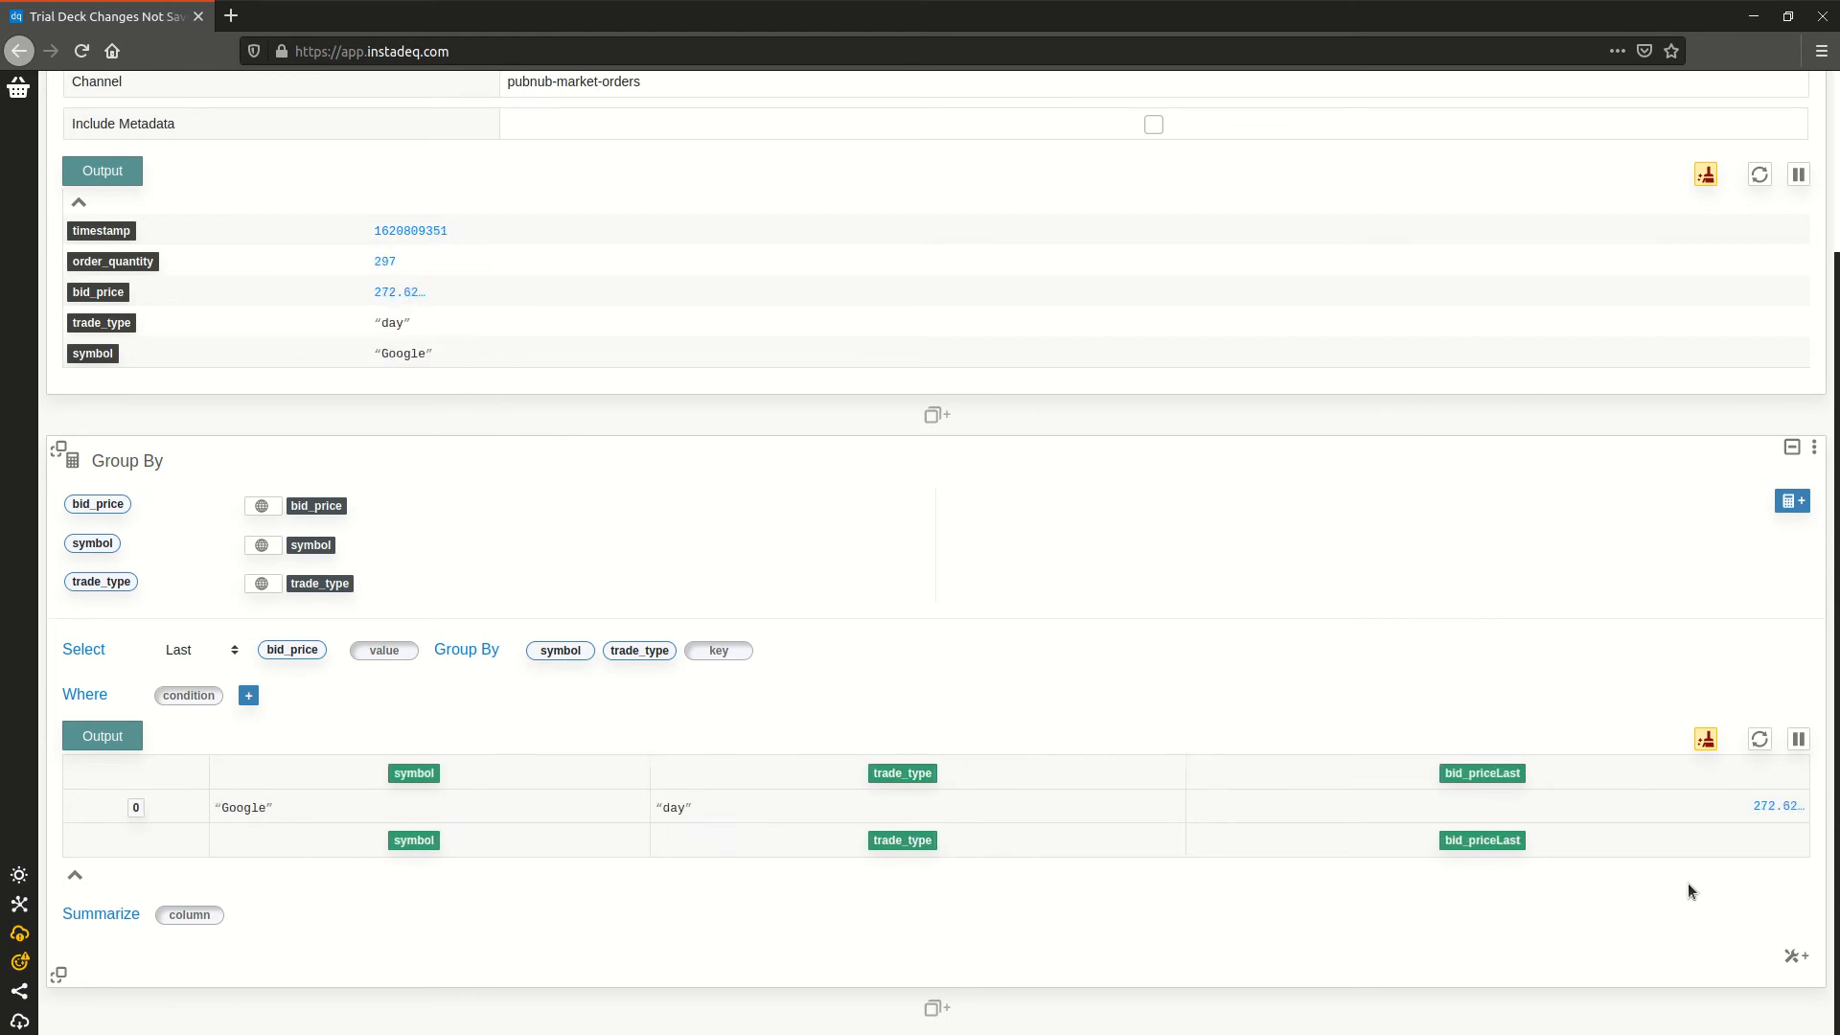
left_click(1794, 959)
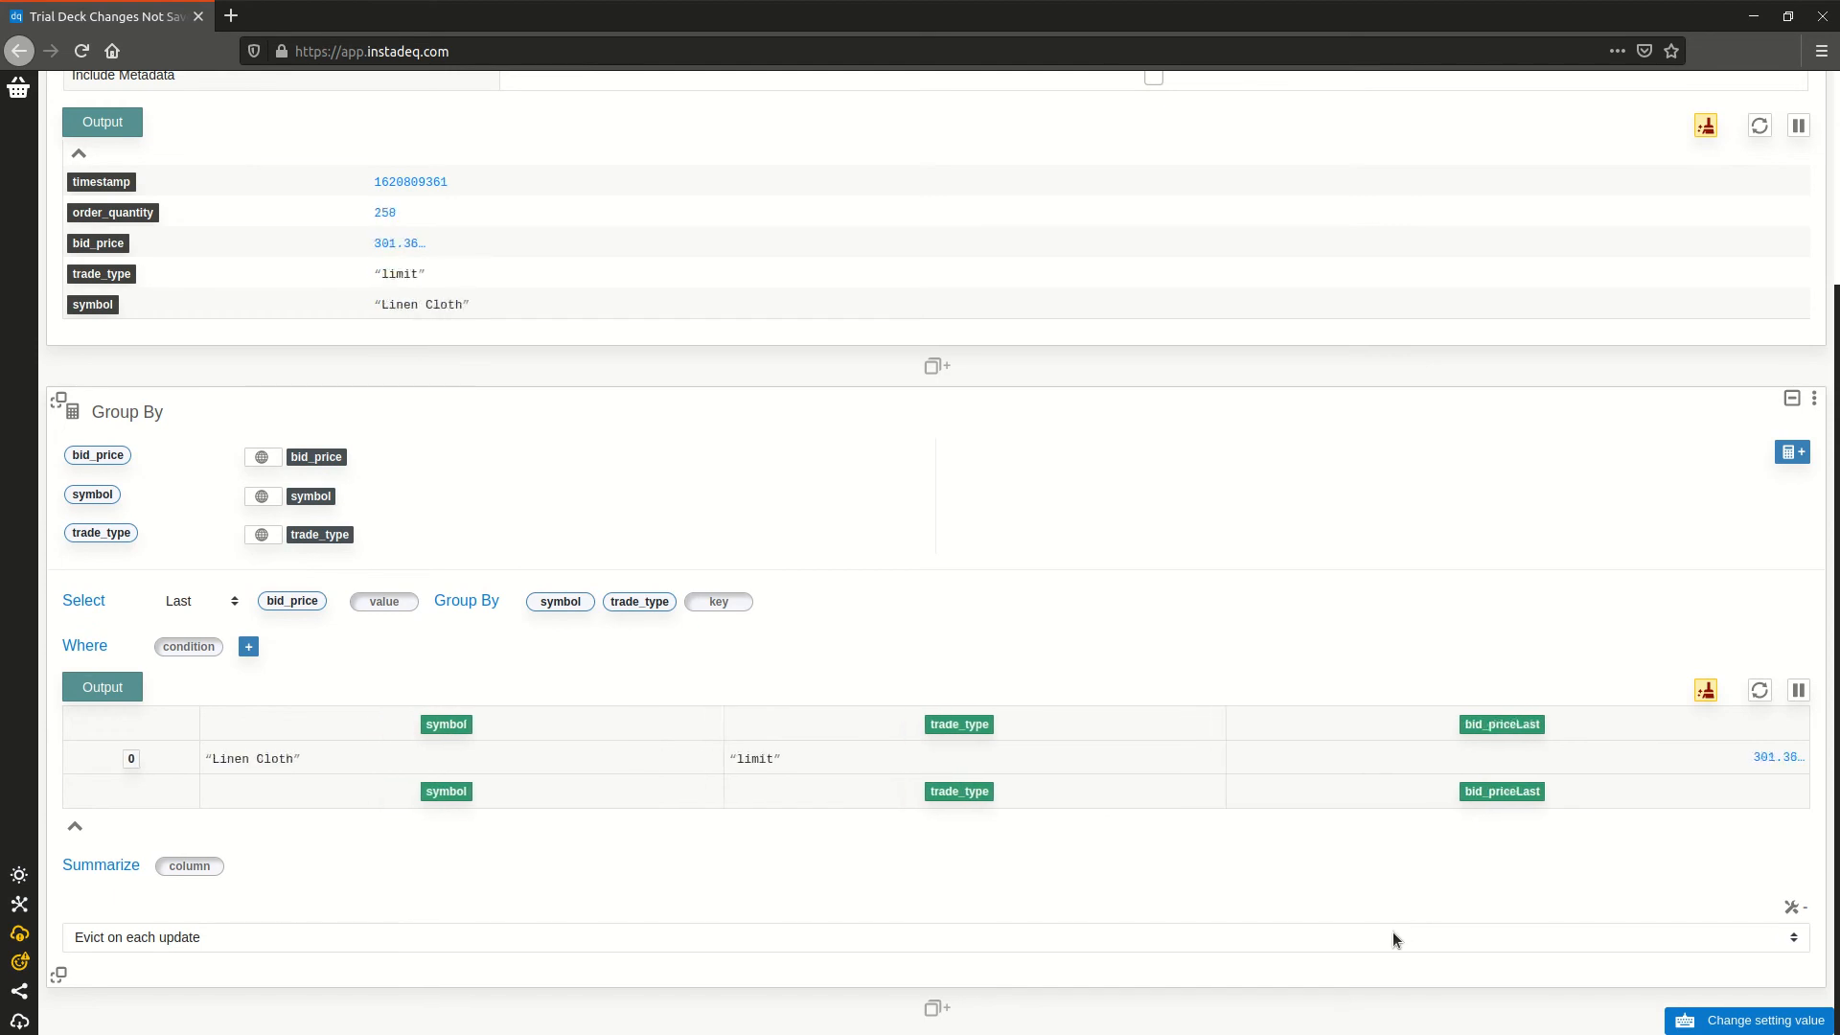
left_click(1393, 937)
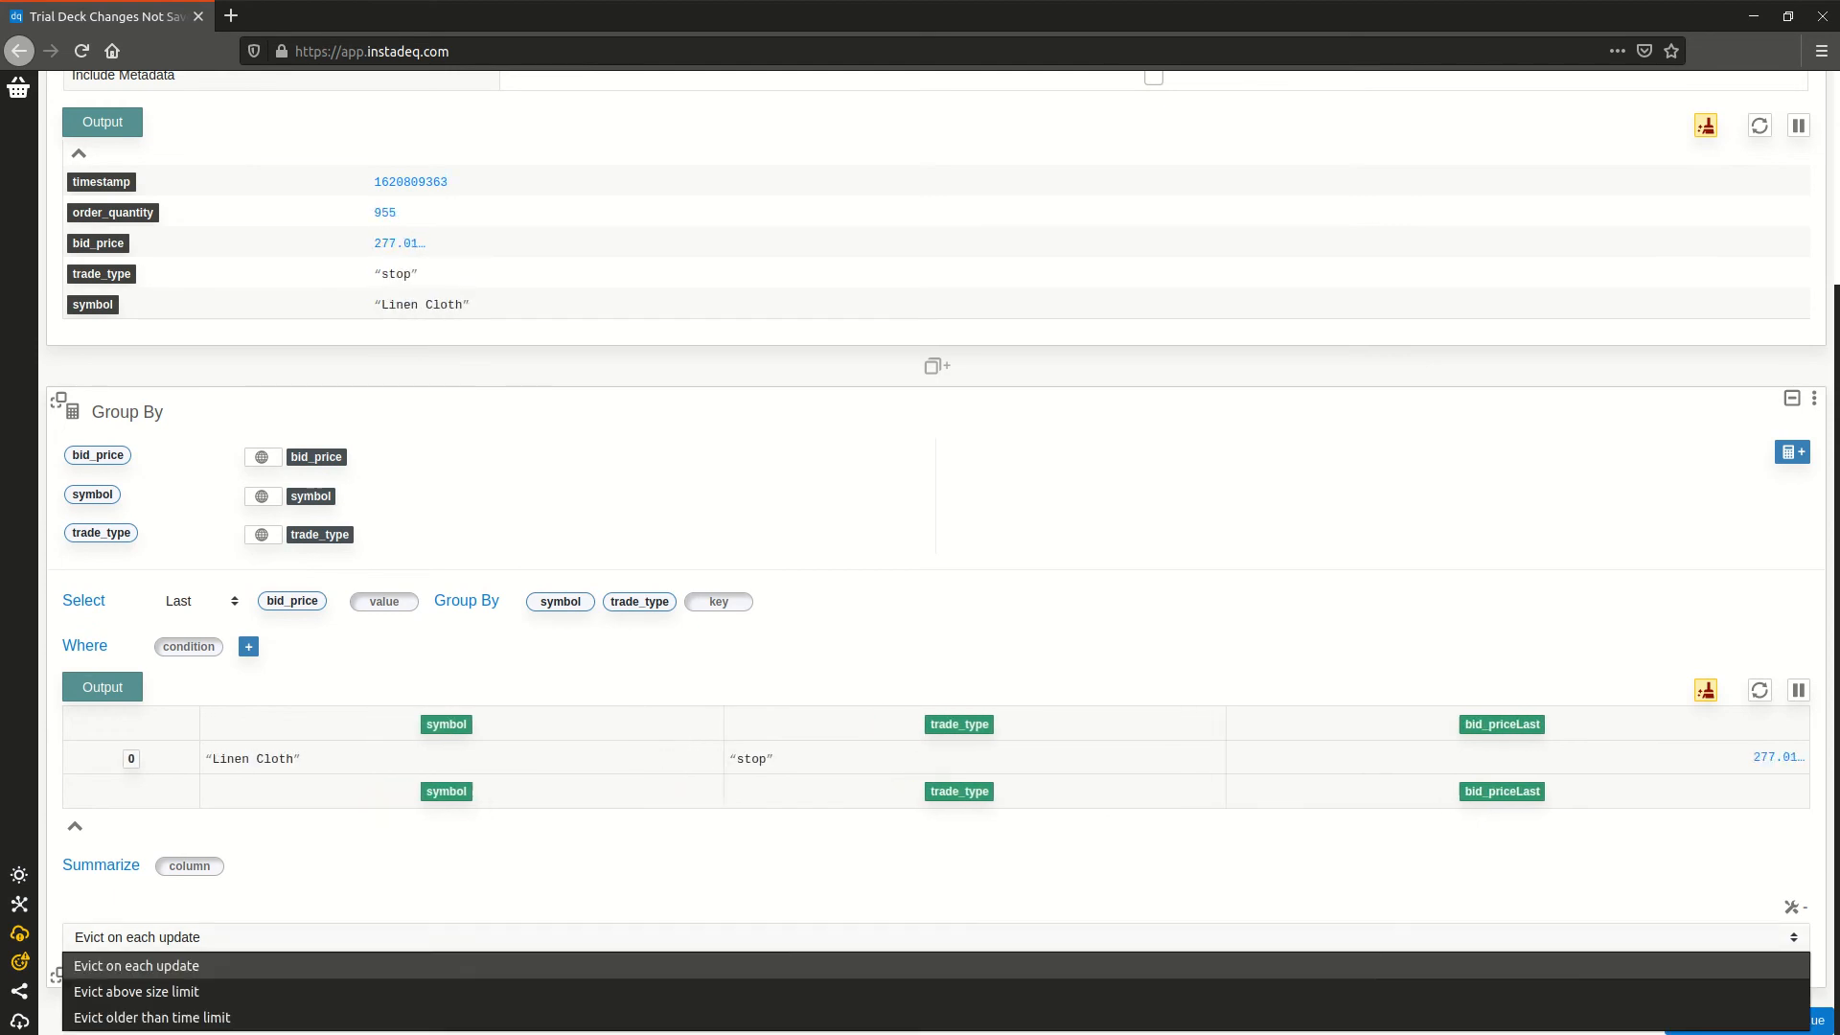
left_click(1349, 980)
scroll(1475, 898, "down", 1)
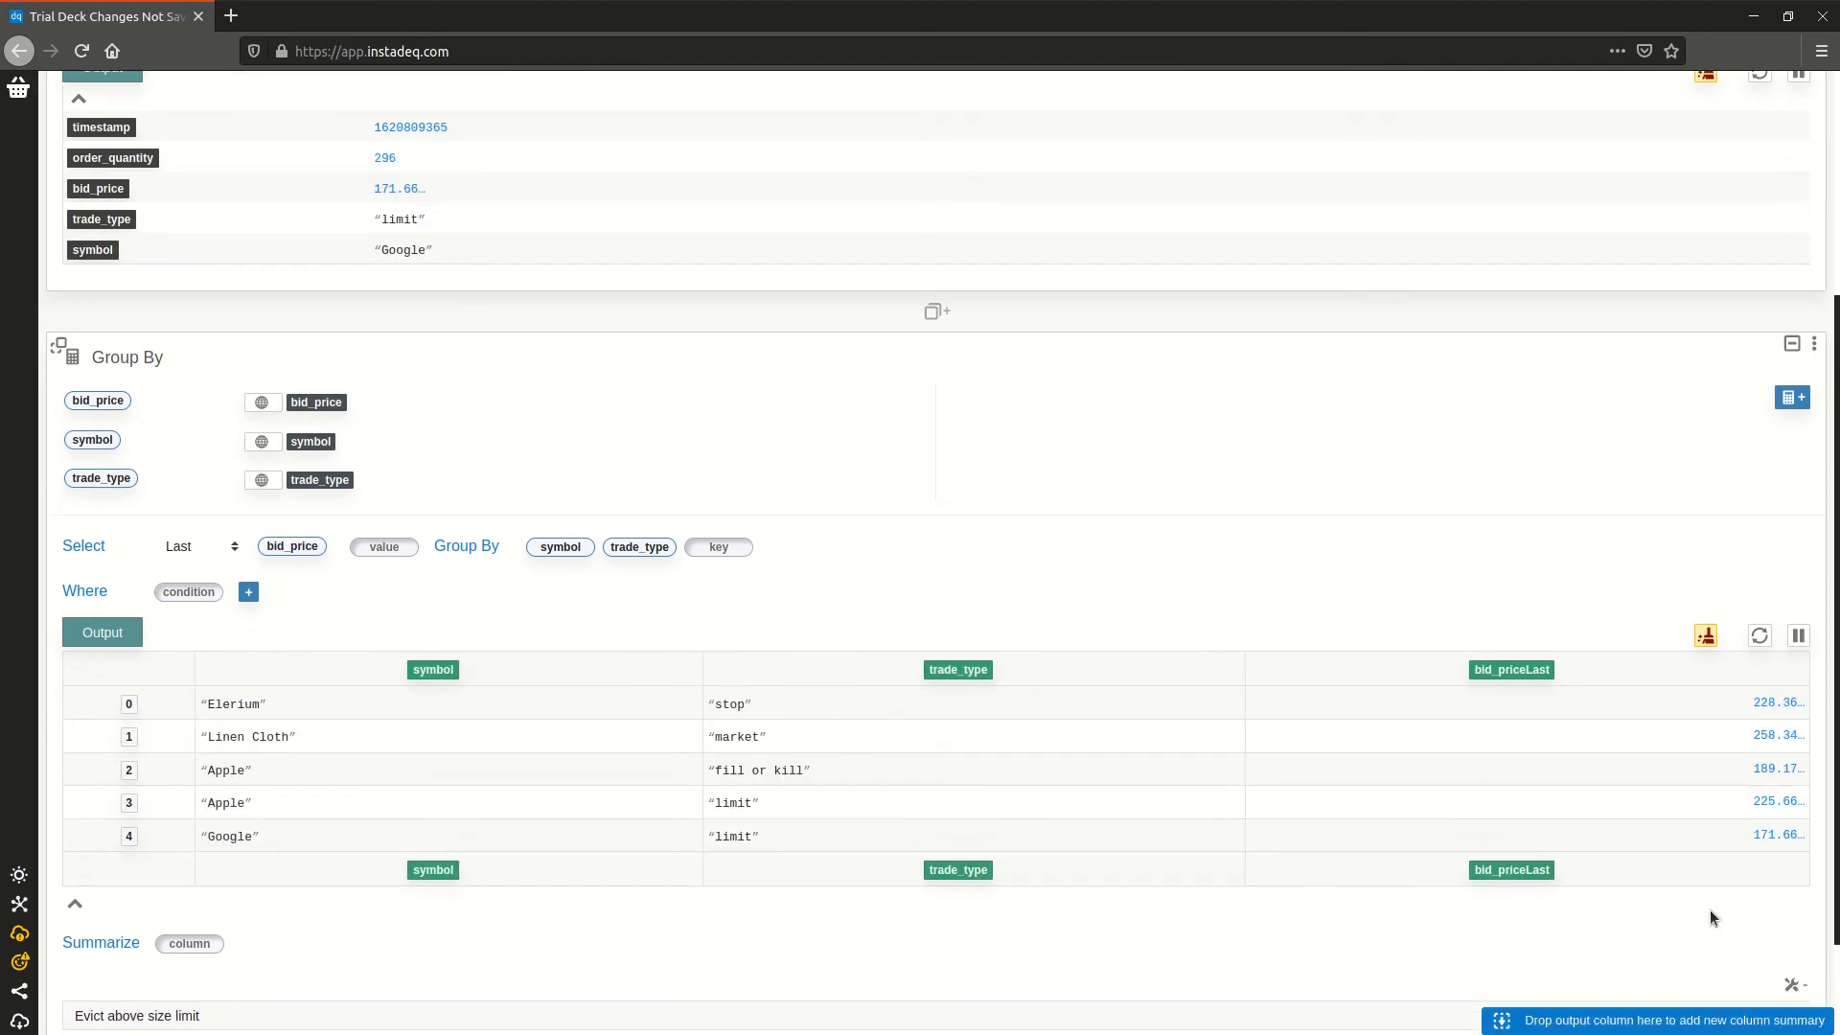
scroll(1817, 767, "down", 5)
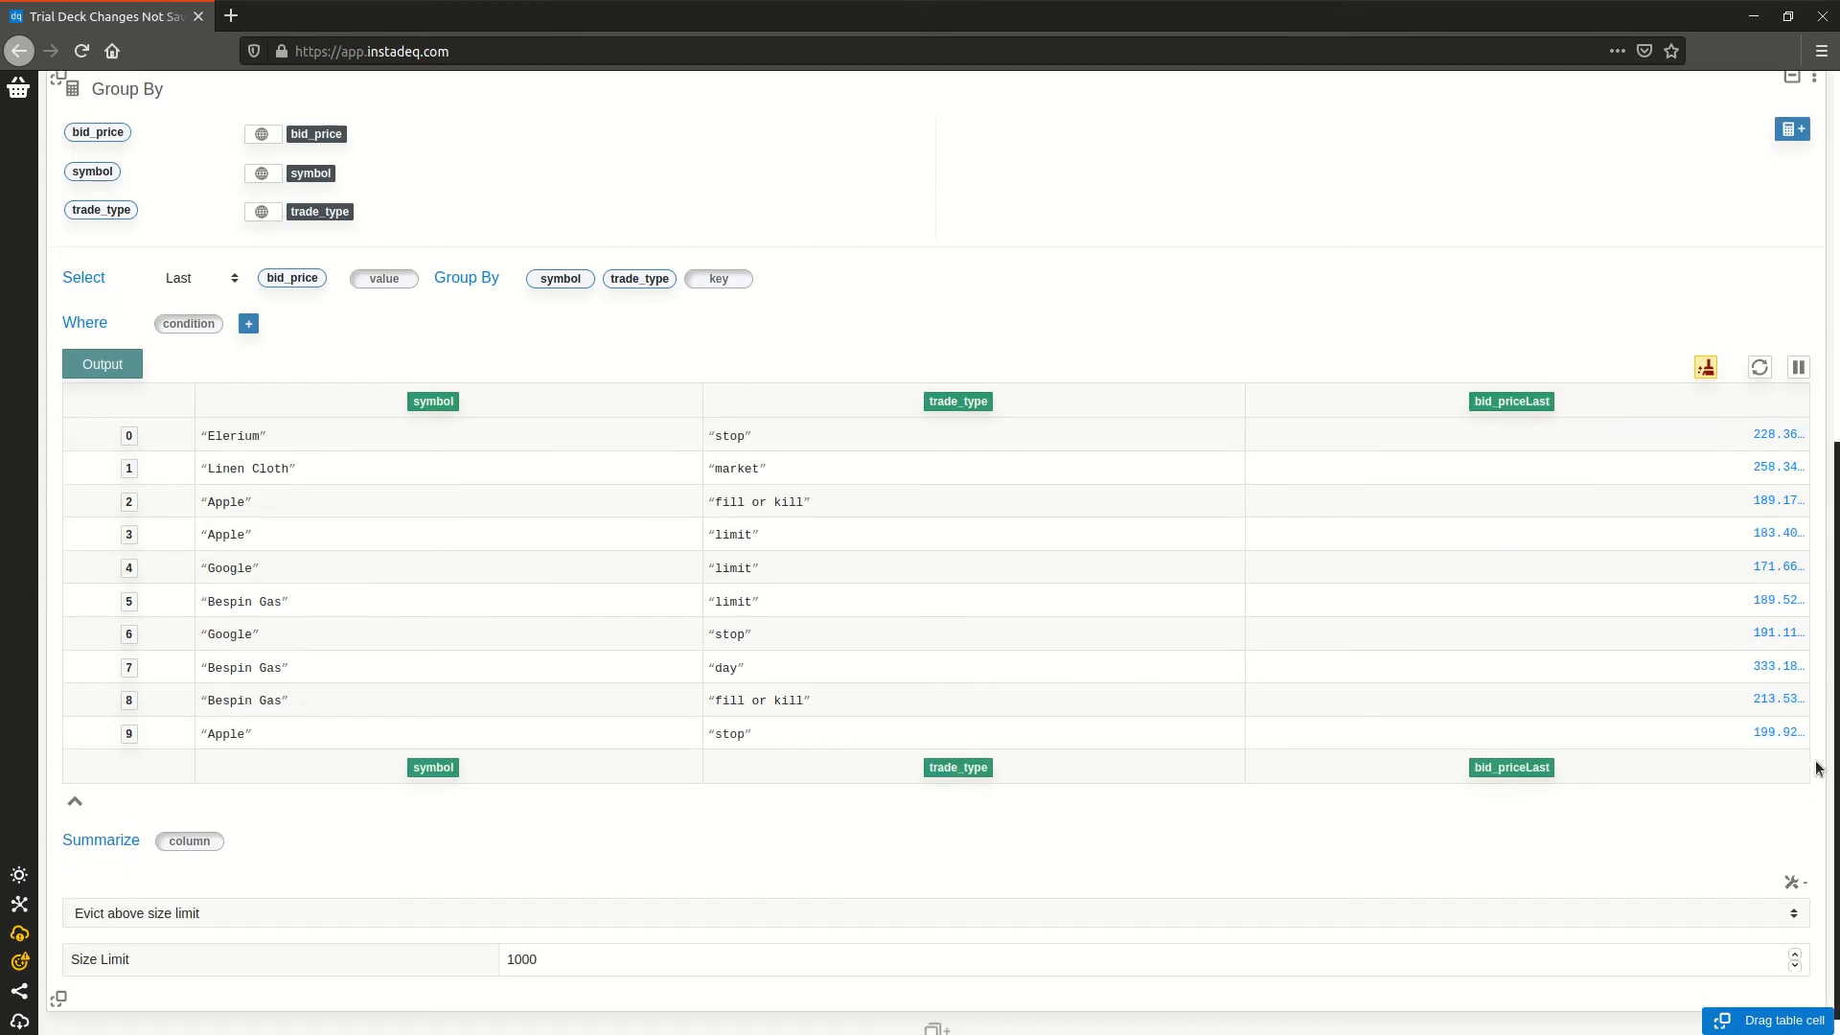
left_click(1795, 857)
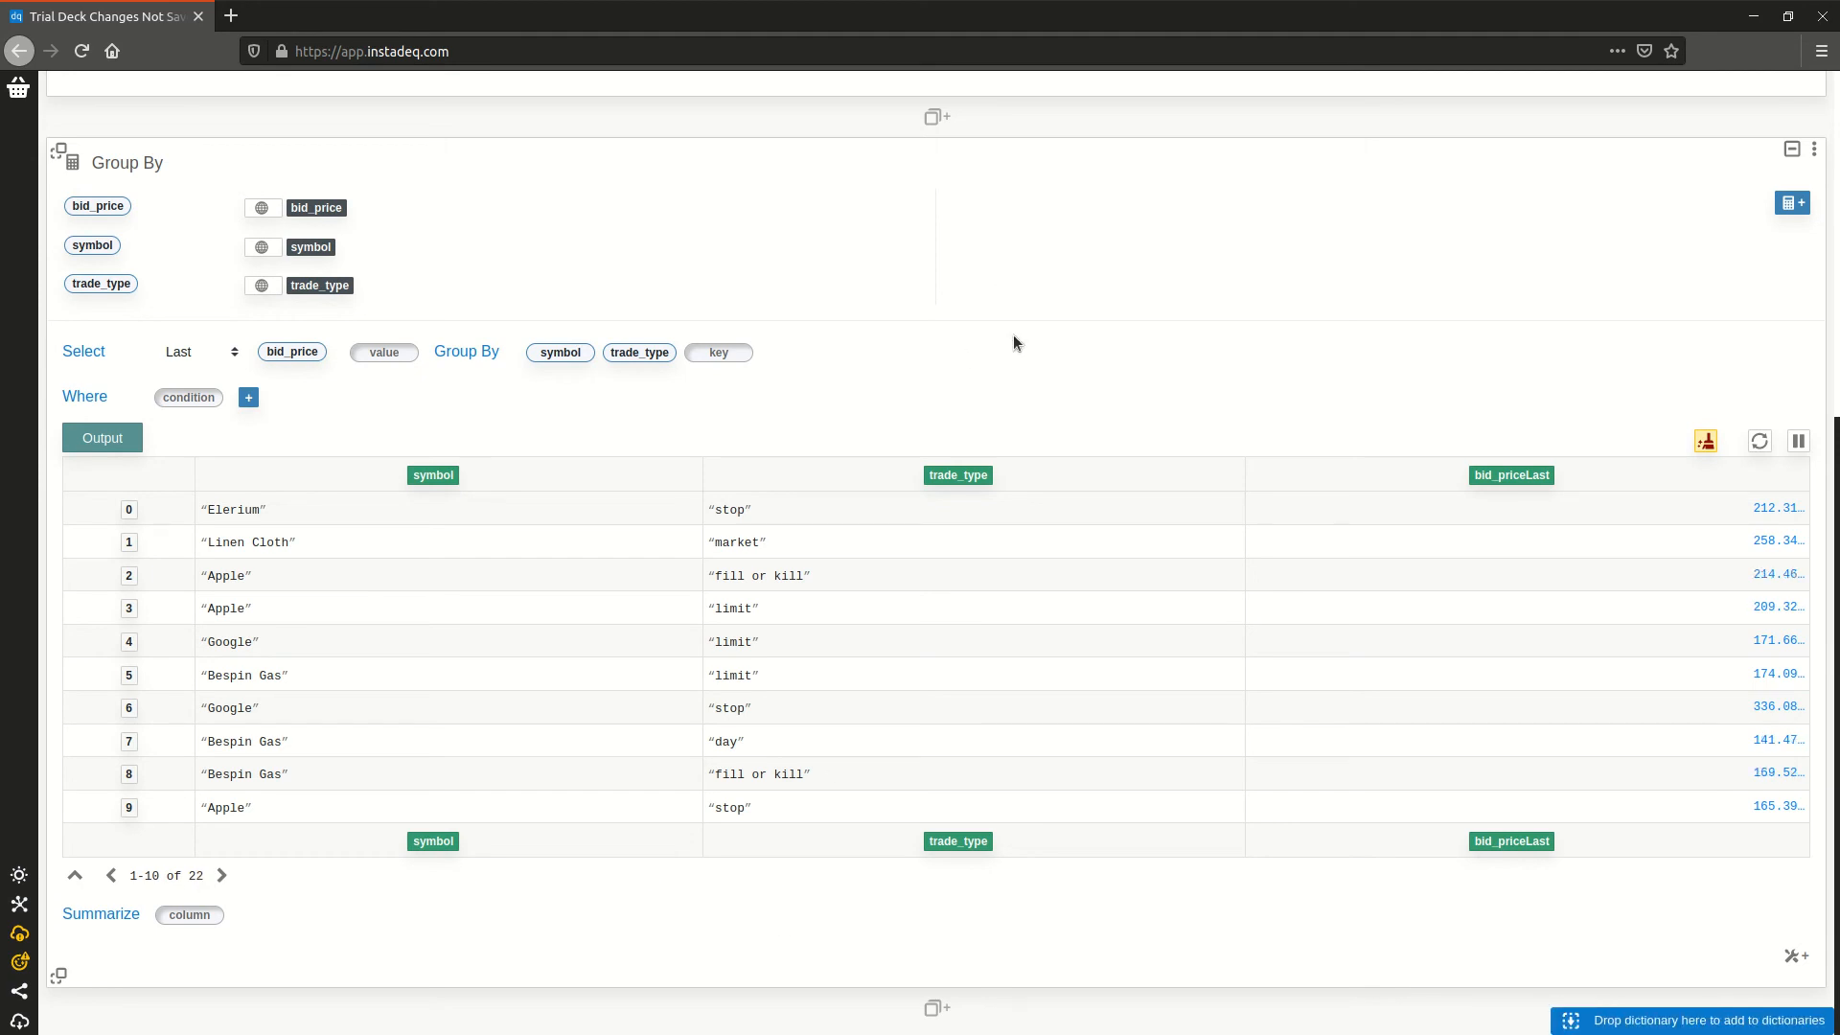
- Add a Chart card below the Group By card
scroll(1116, 480, "down", 4)
scroll(1130, 431, "down", 4)
left_click(407, 445)
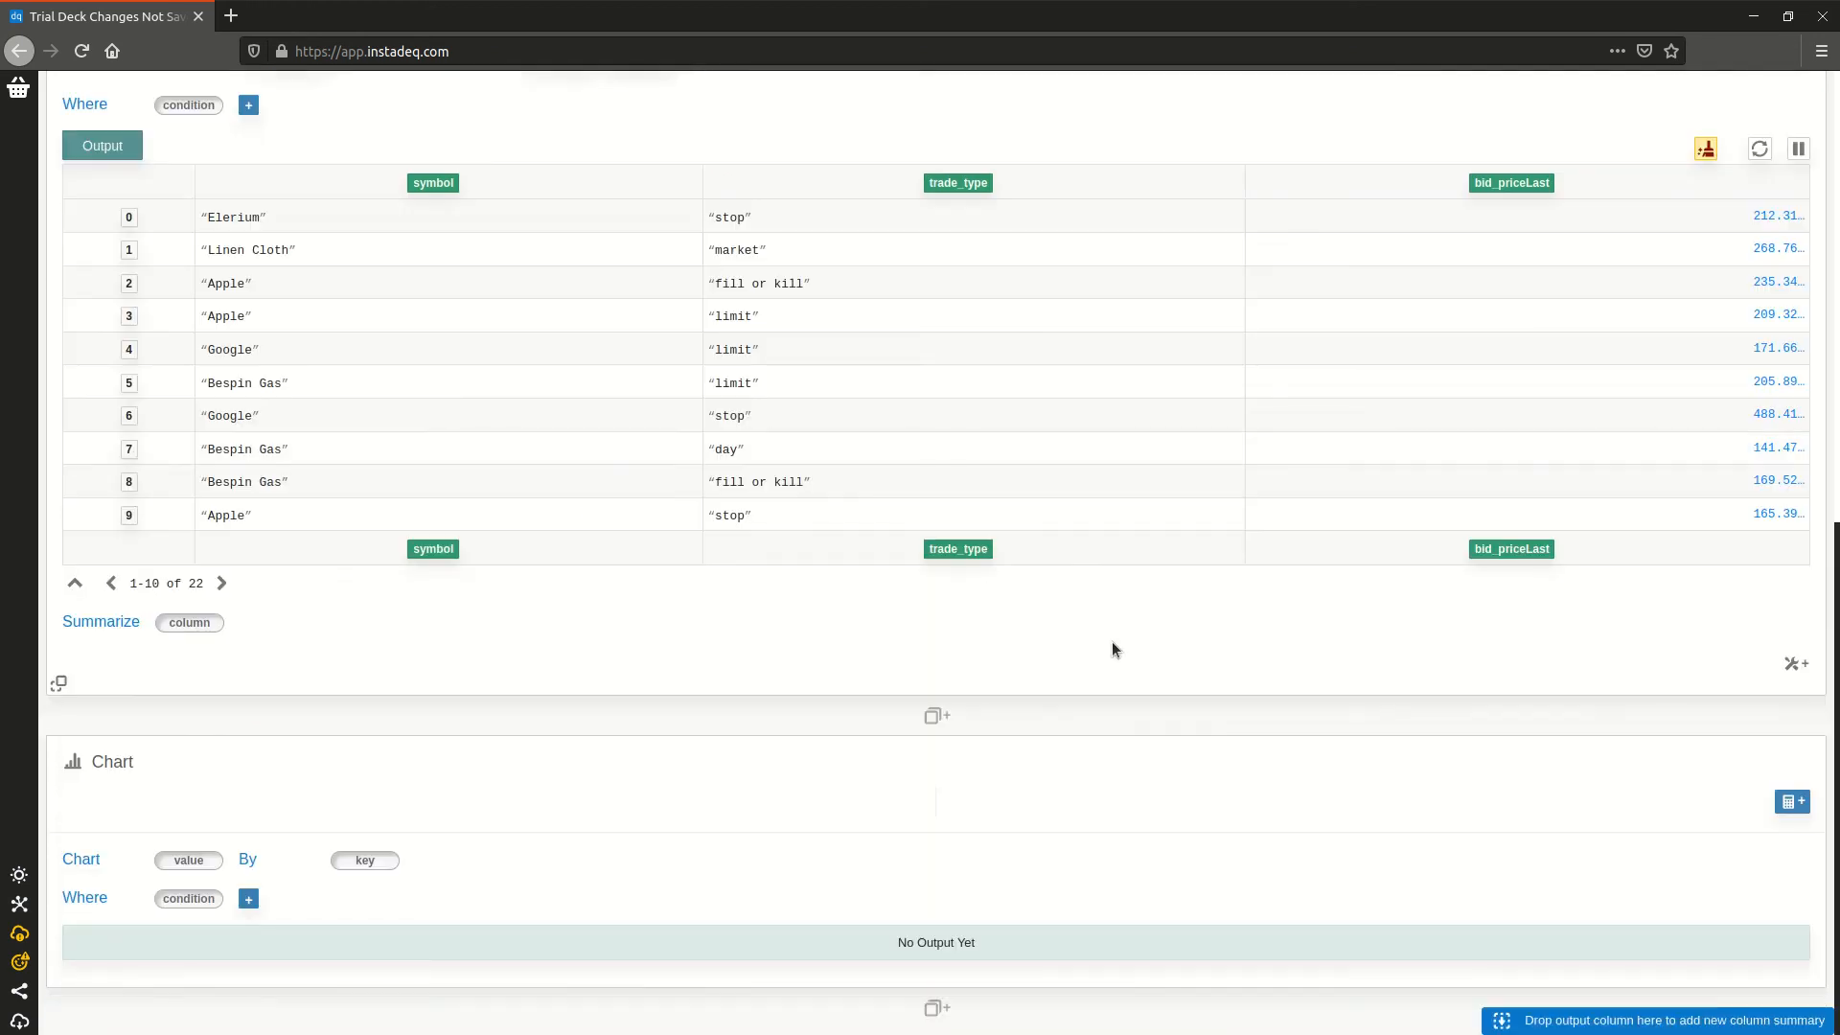
- Chart the Group By output's bid_priceLast column by symbol and trade_type
left_click_drag(1486, 548, 189, 861)
left_click_drag(433, 548, 463, 870)
left_click_drag(901, 598, 541, 906)
- Change the chart type to Heatmap
scroll(1431, 738, "down", 5)
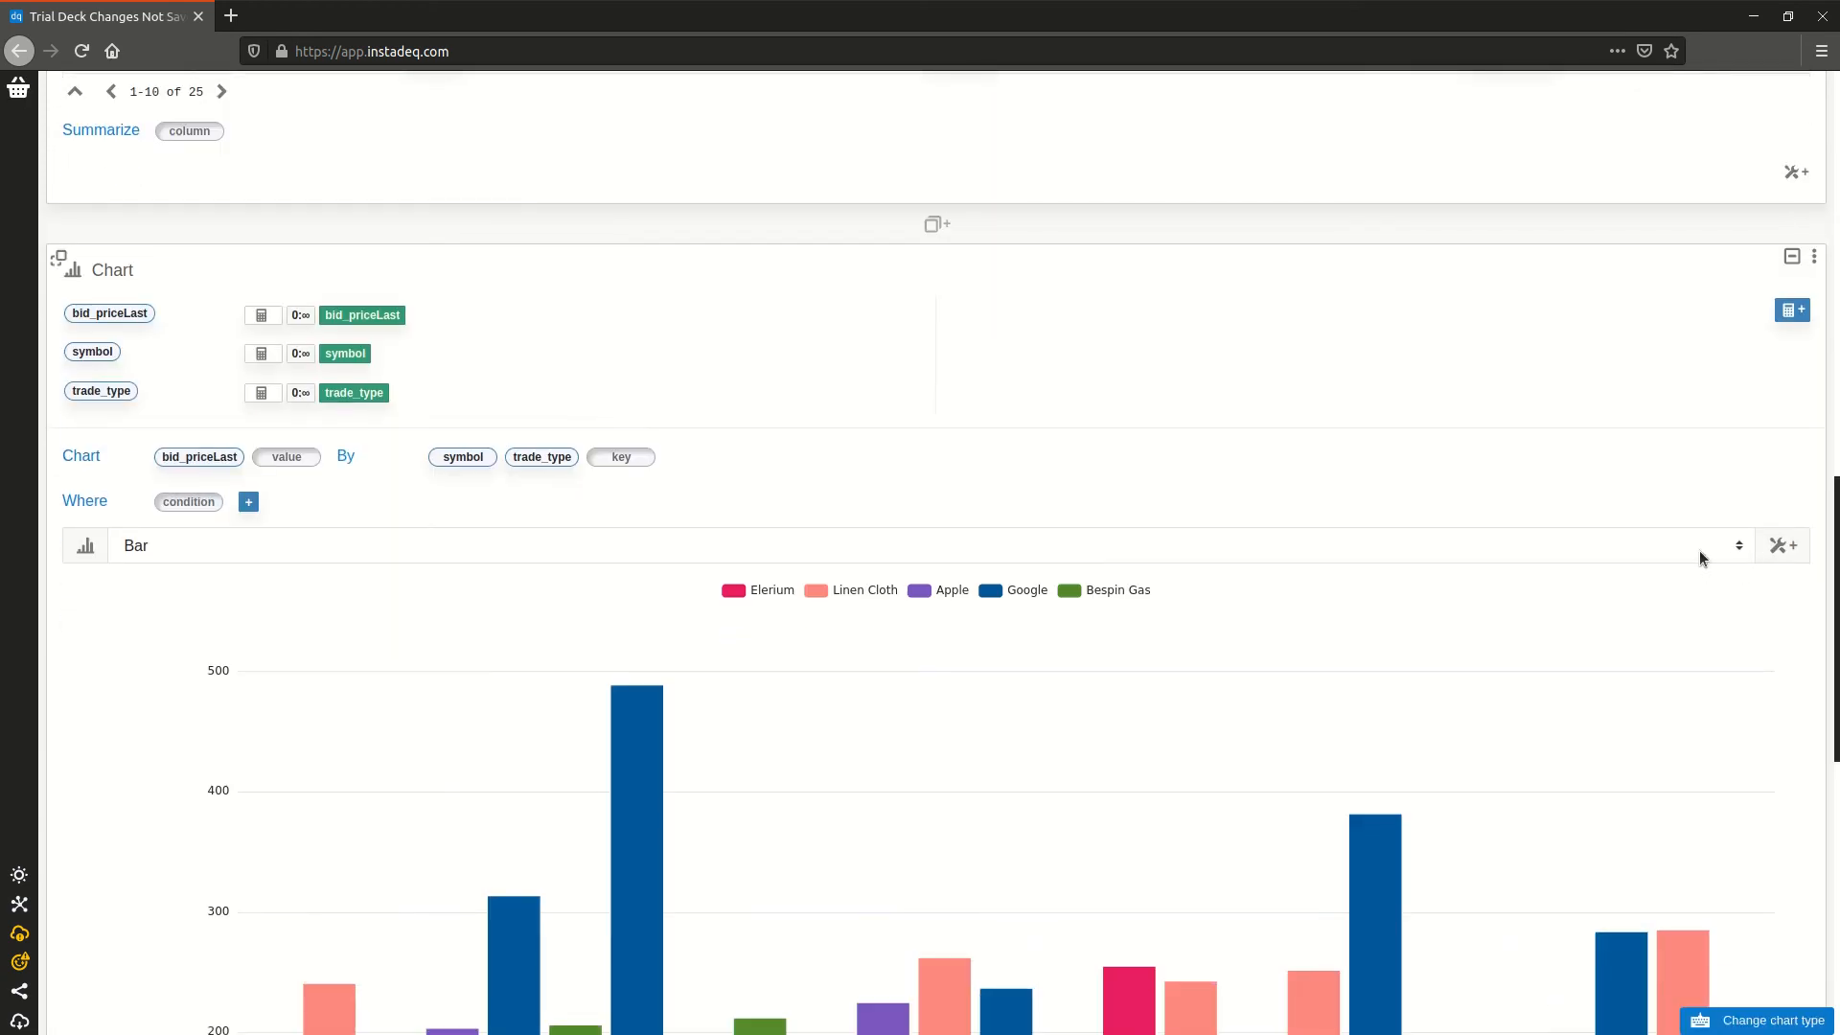
left_click(1710, 550)
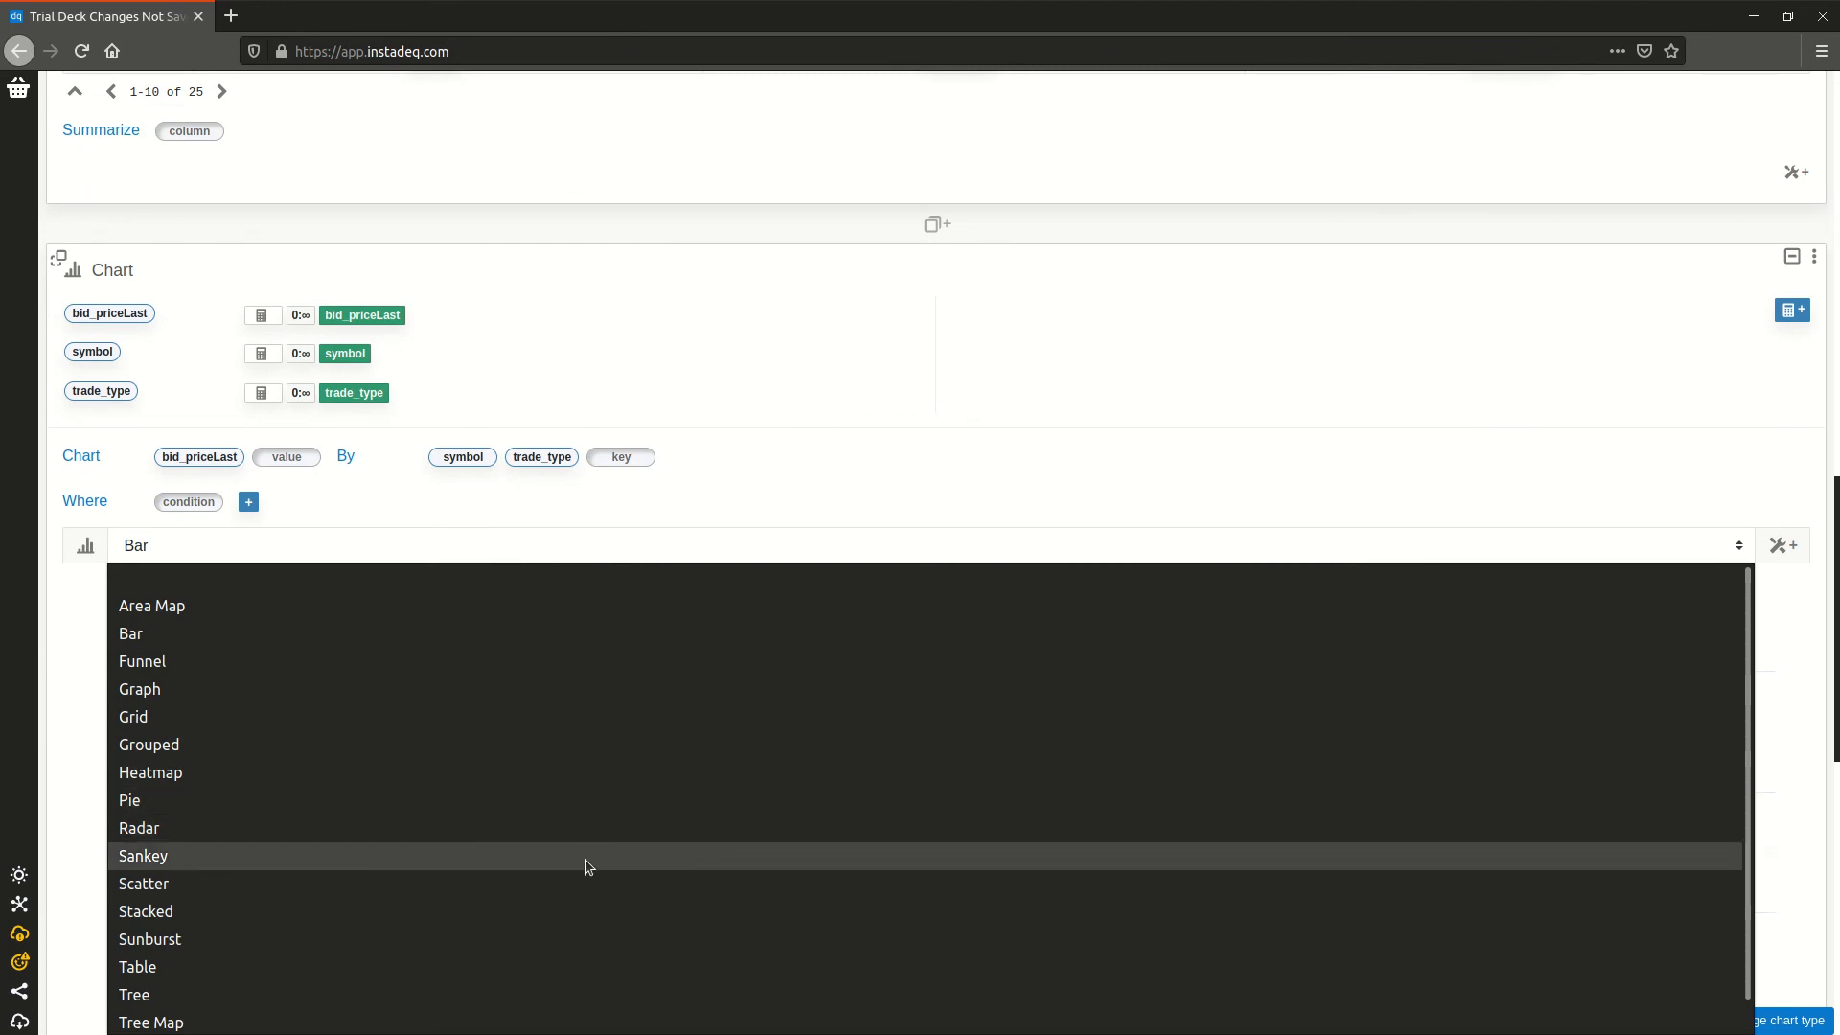
scroll(511, 903, "down", 1)
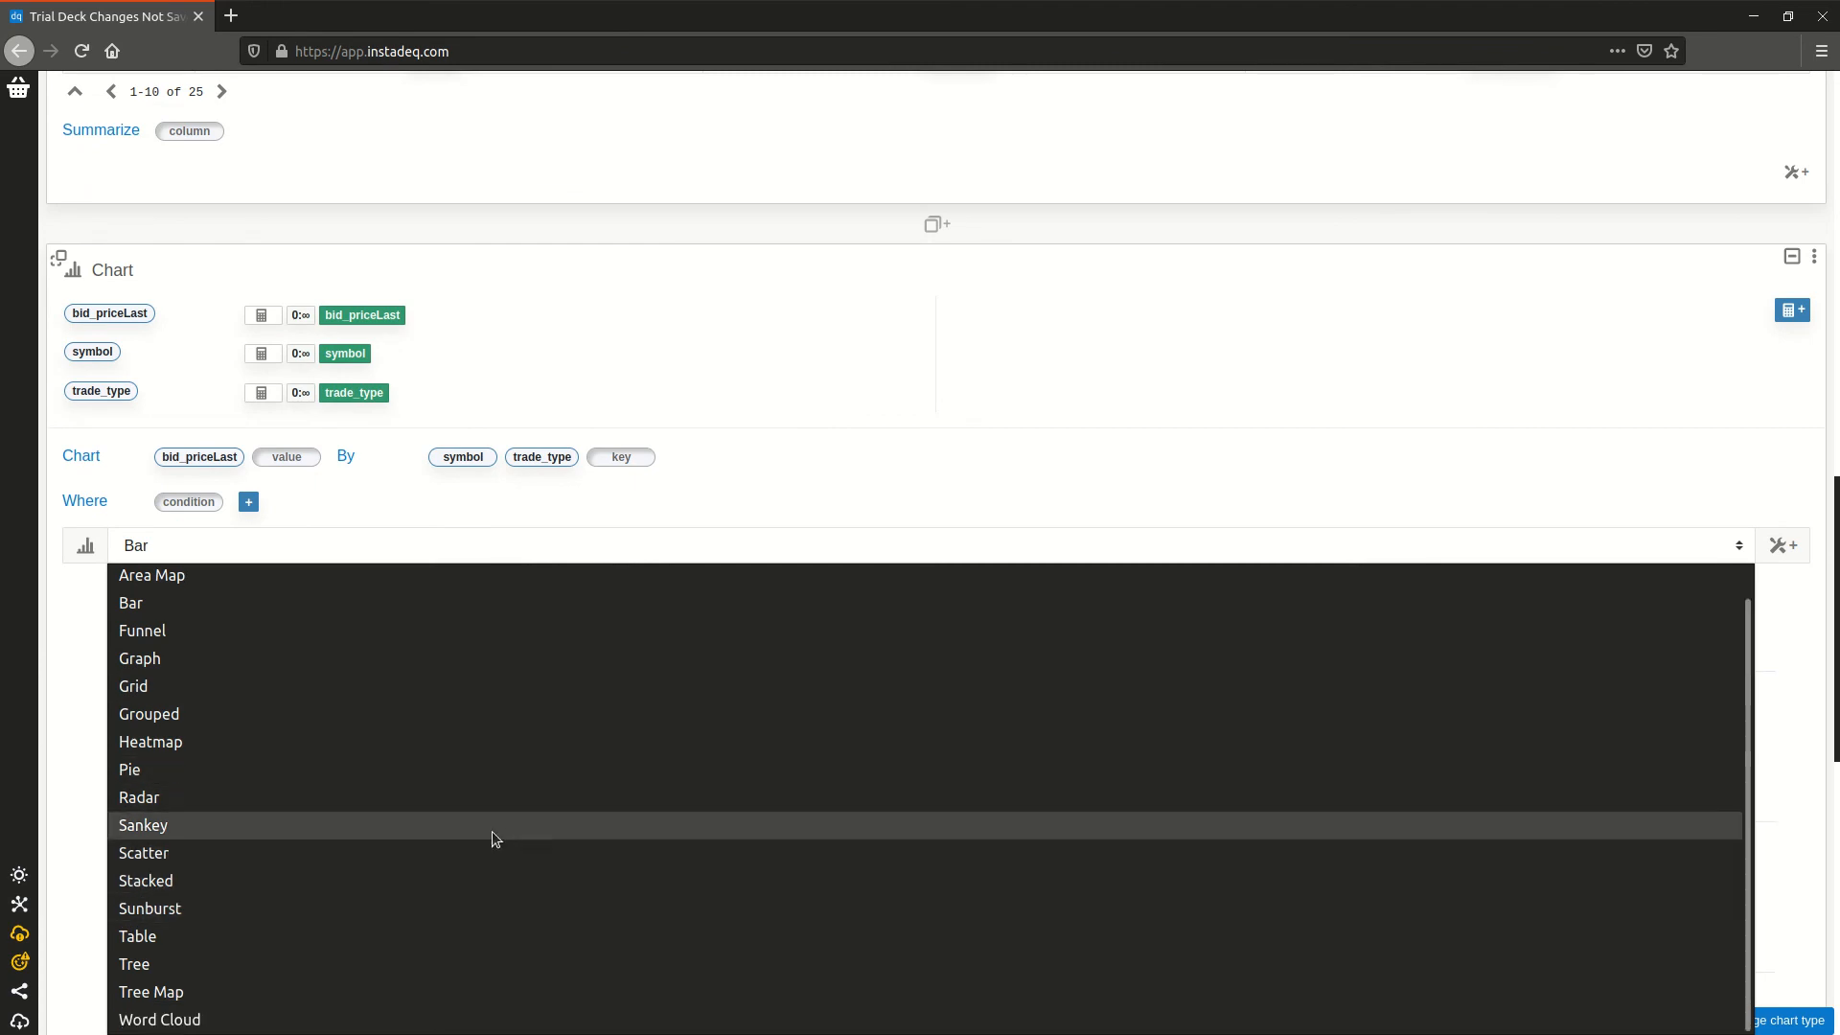
left_click(471, 743)
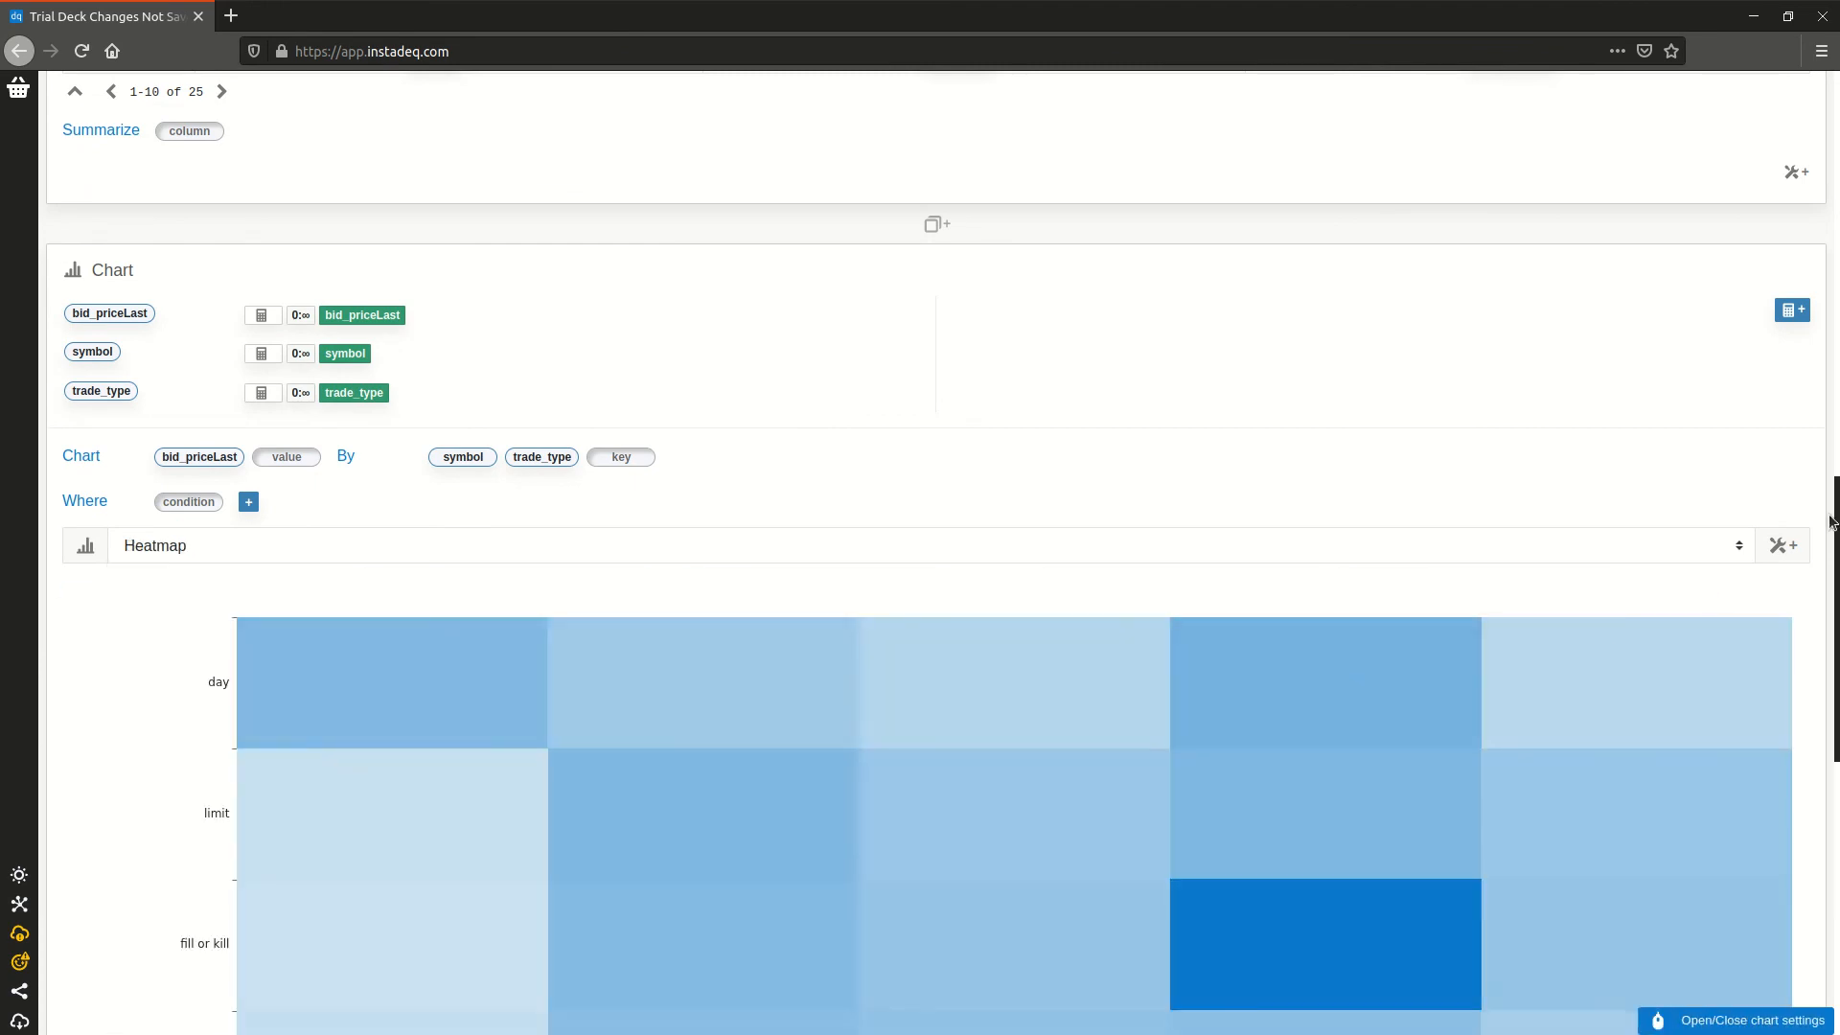
- Sort the chart's output table in ascending order by symbol and by trade_type
scroll(1828, 522, "down", 7)
scroll(1828, 522, "down", 1)
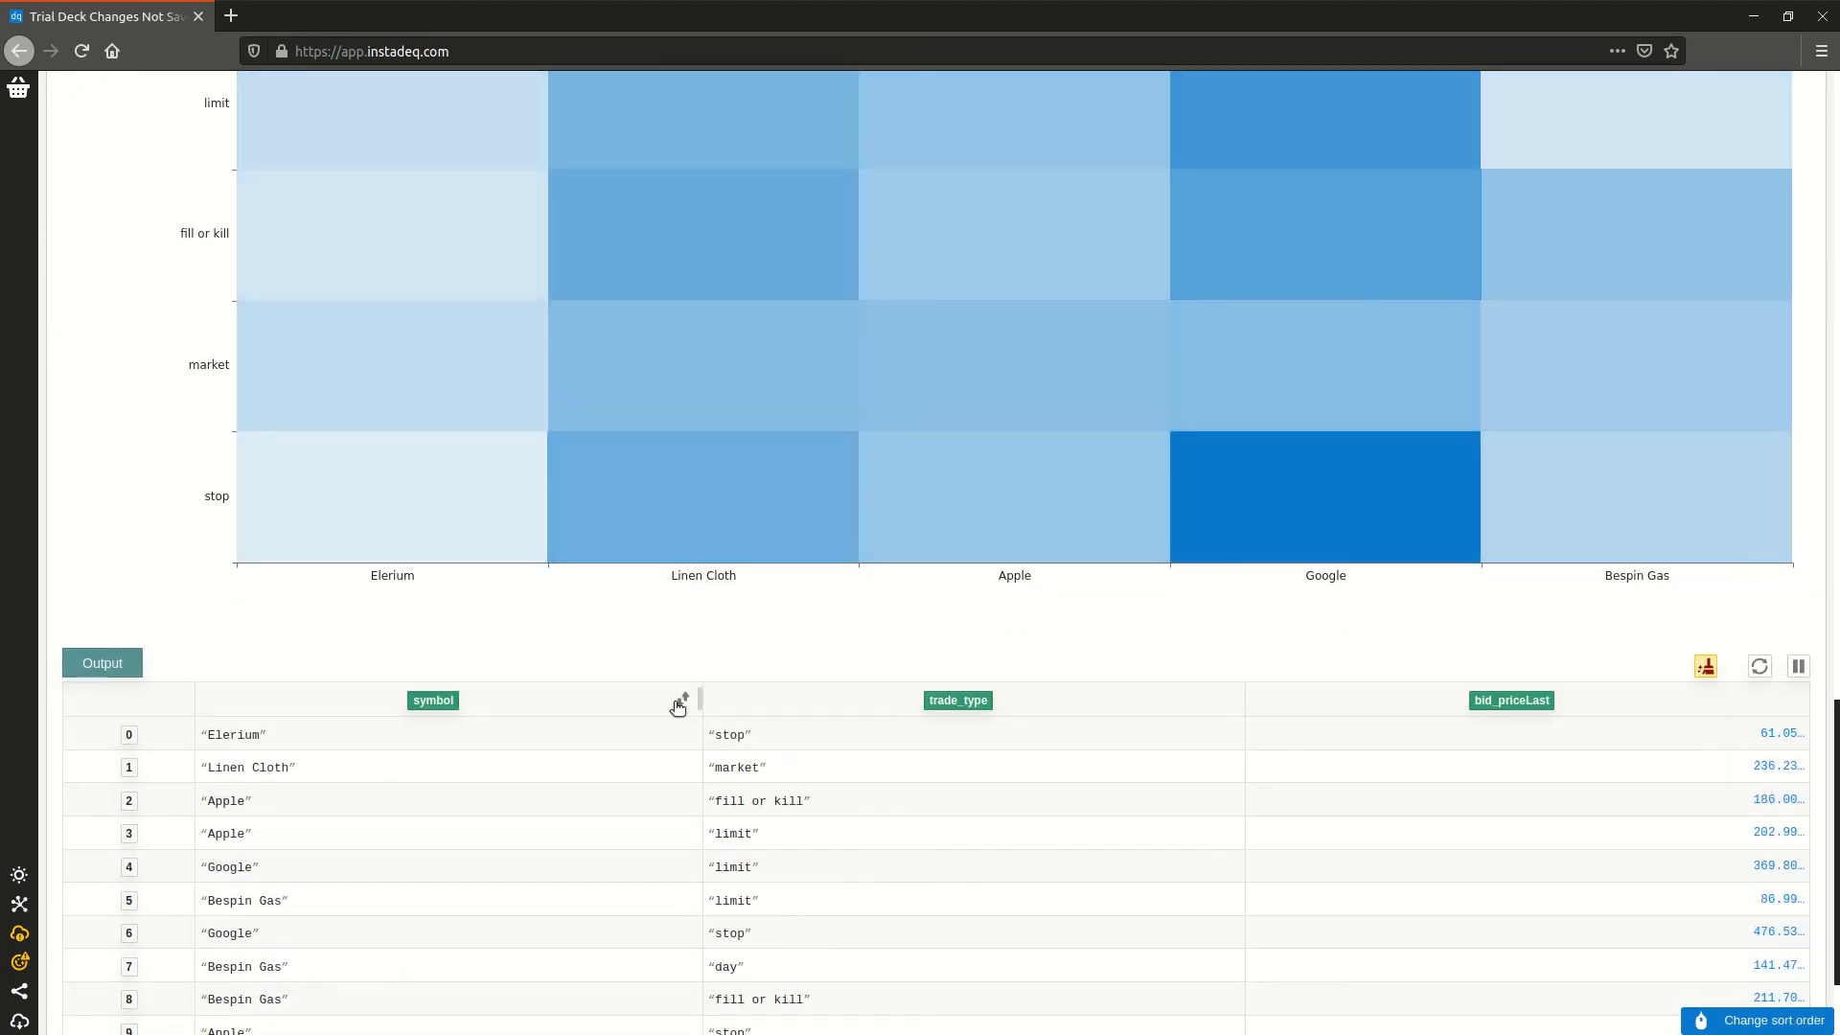
left_click(677, 705)
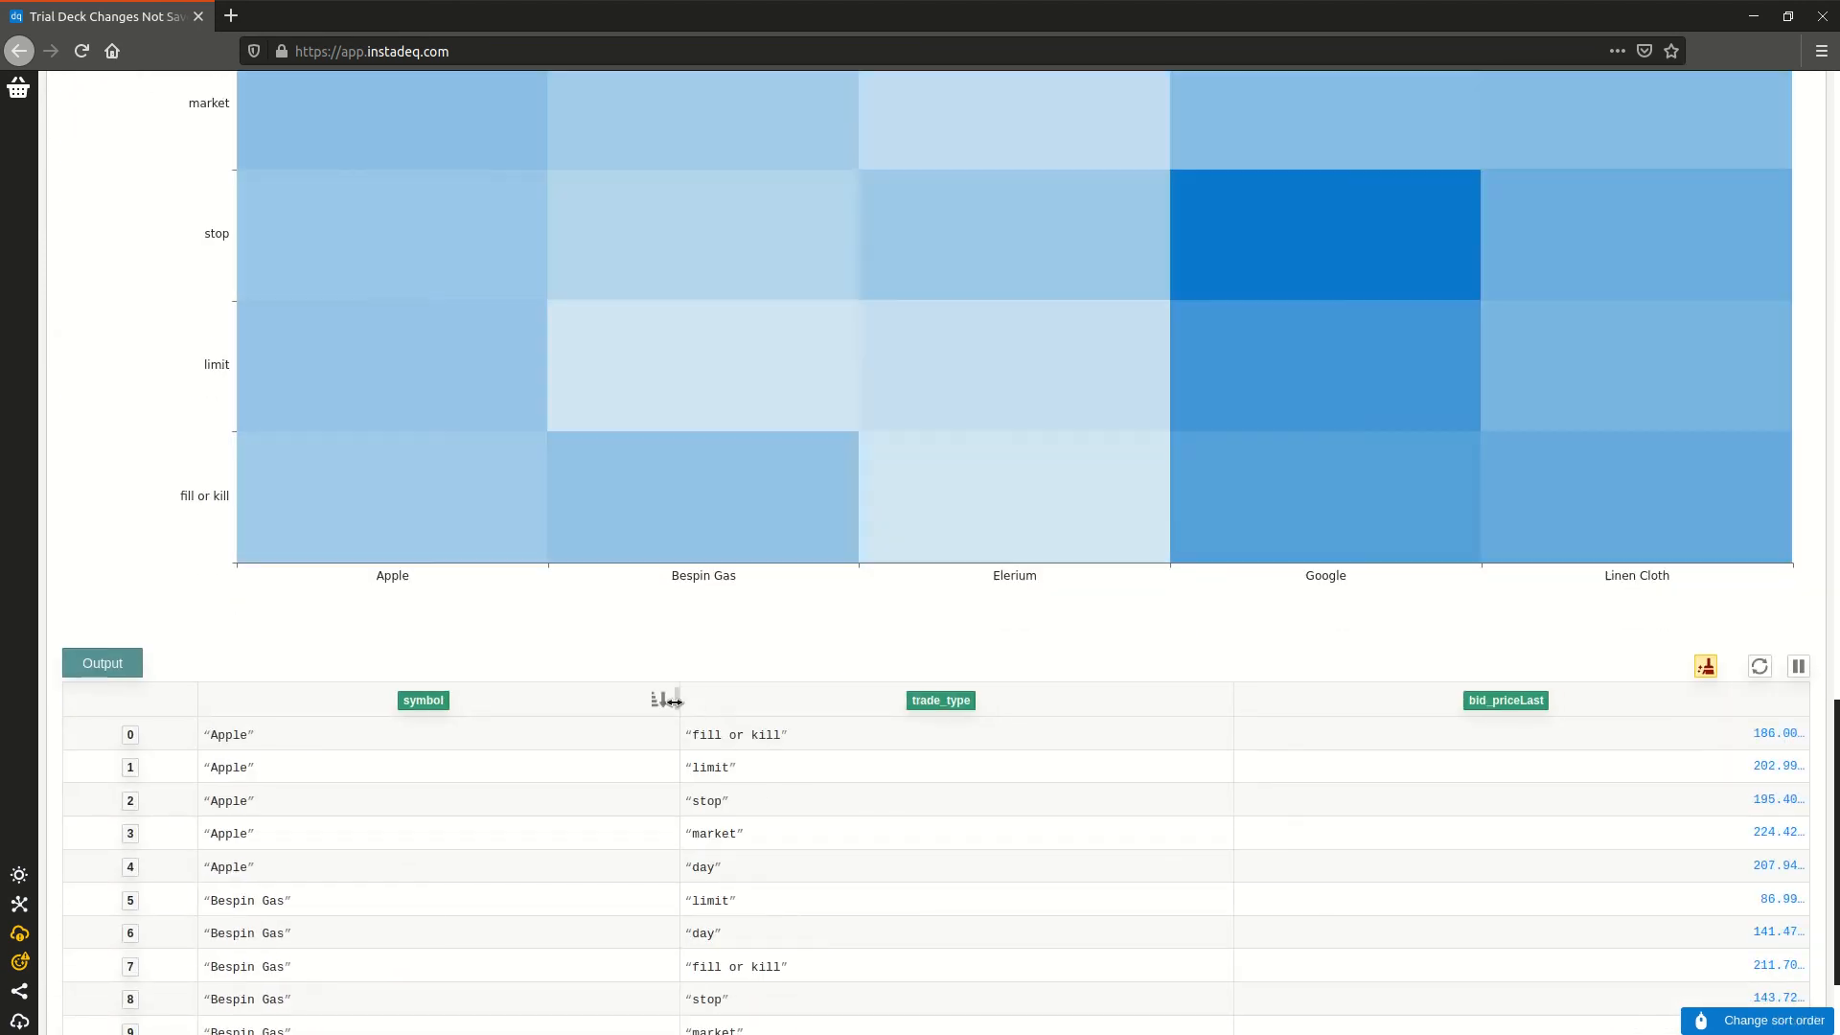
left_click(1212, 699)
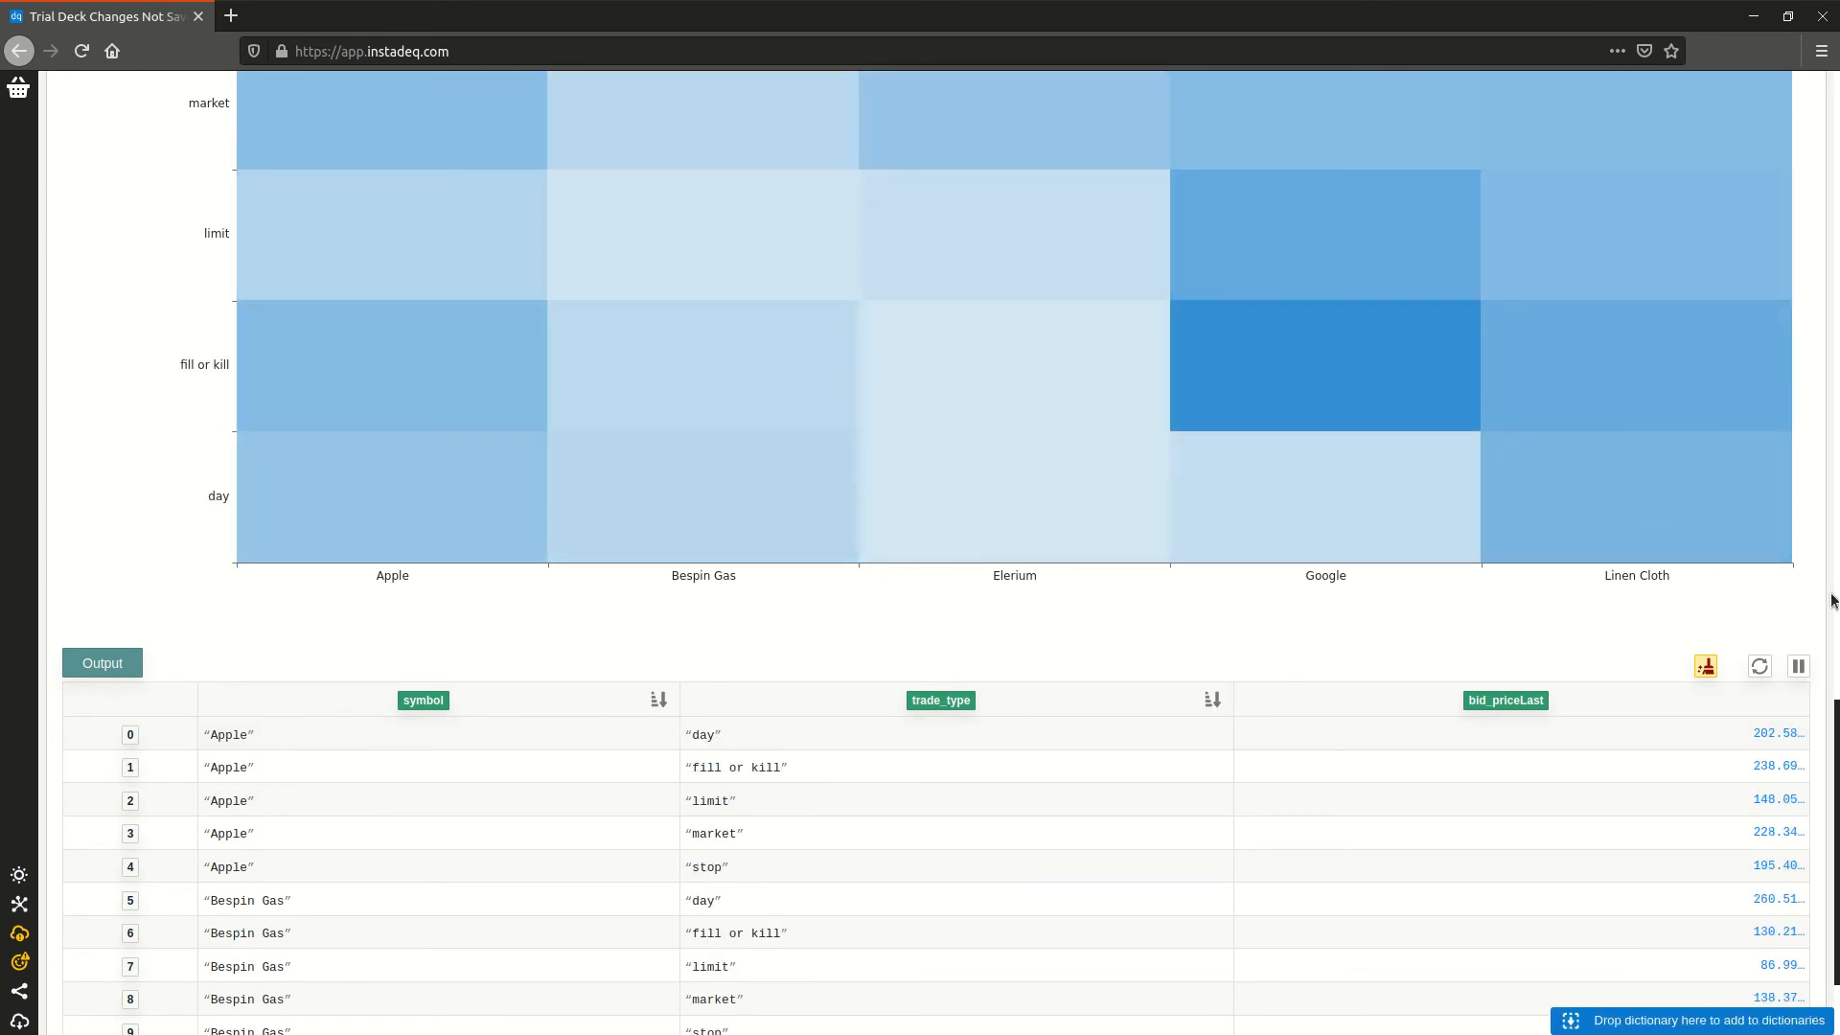
- Set the heatmap's left margin to 5 and close the chart settings
scroll(1811, 535, "up", 3)
scroll(1811, 535, "up", 1)
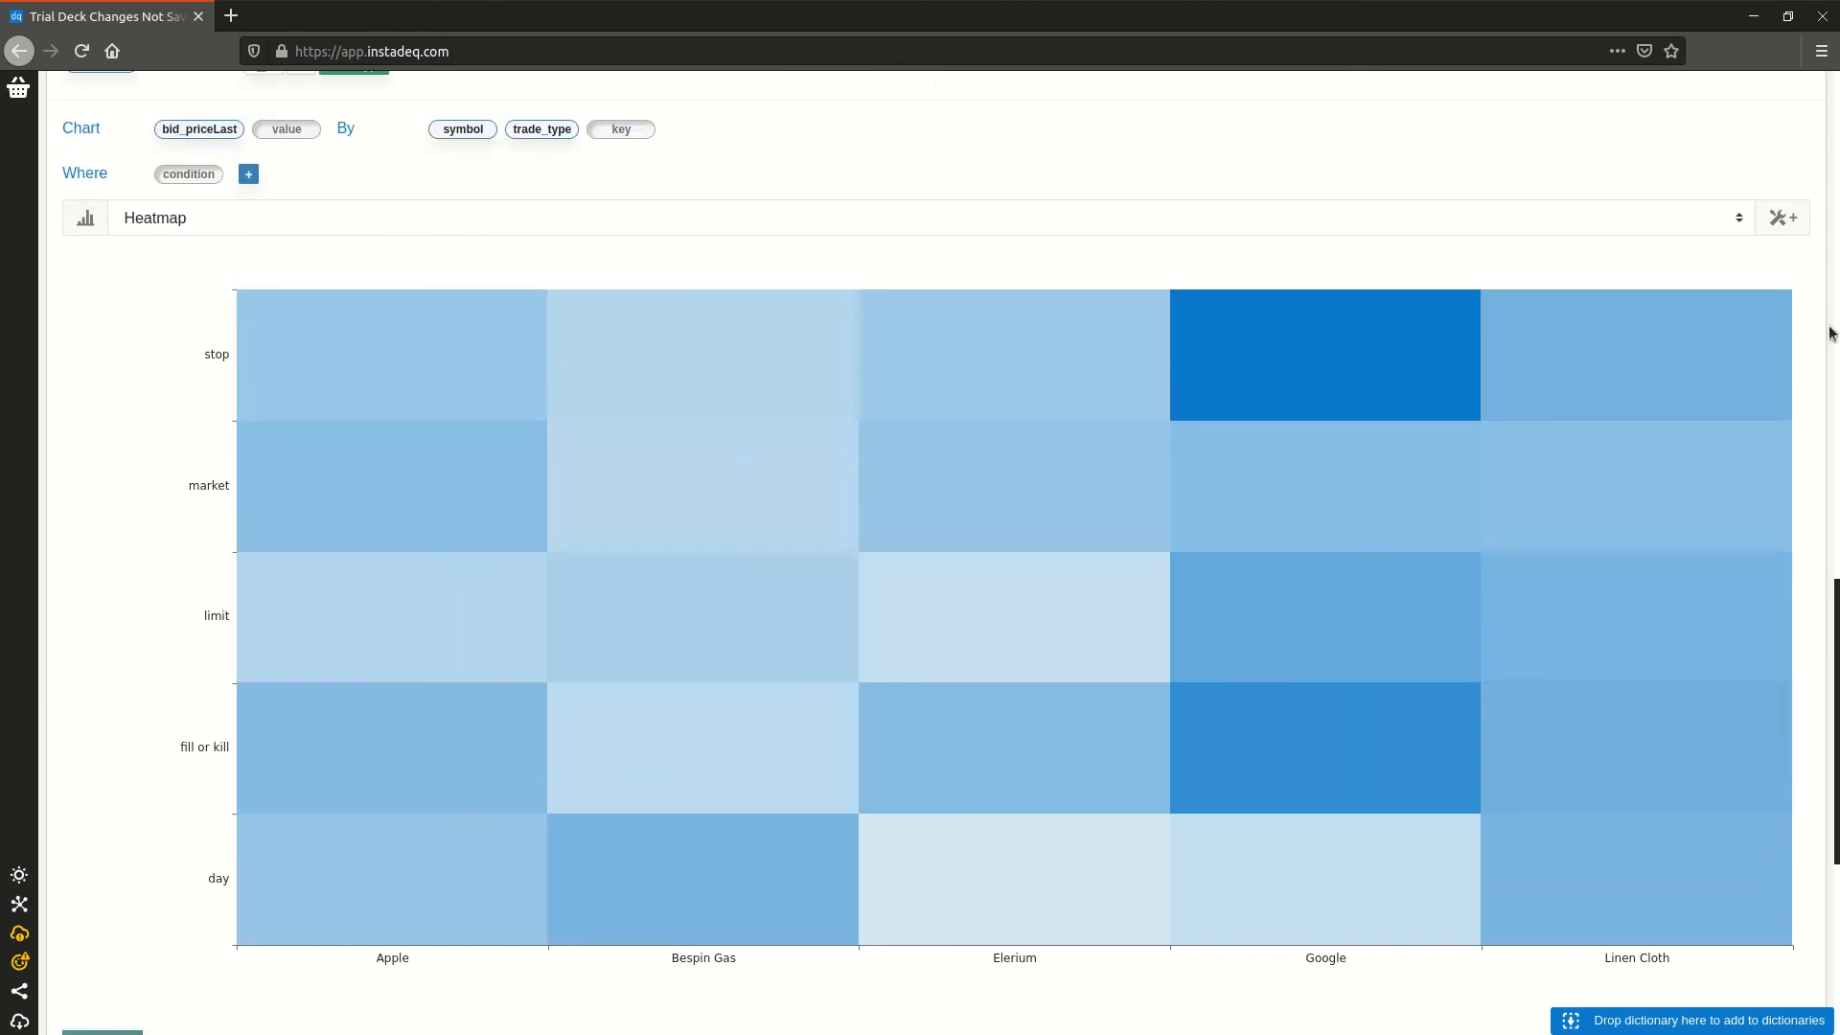
left_click(1784, 220)
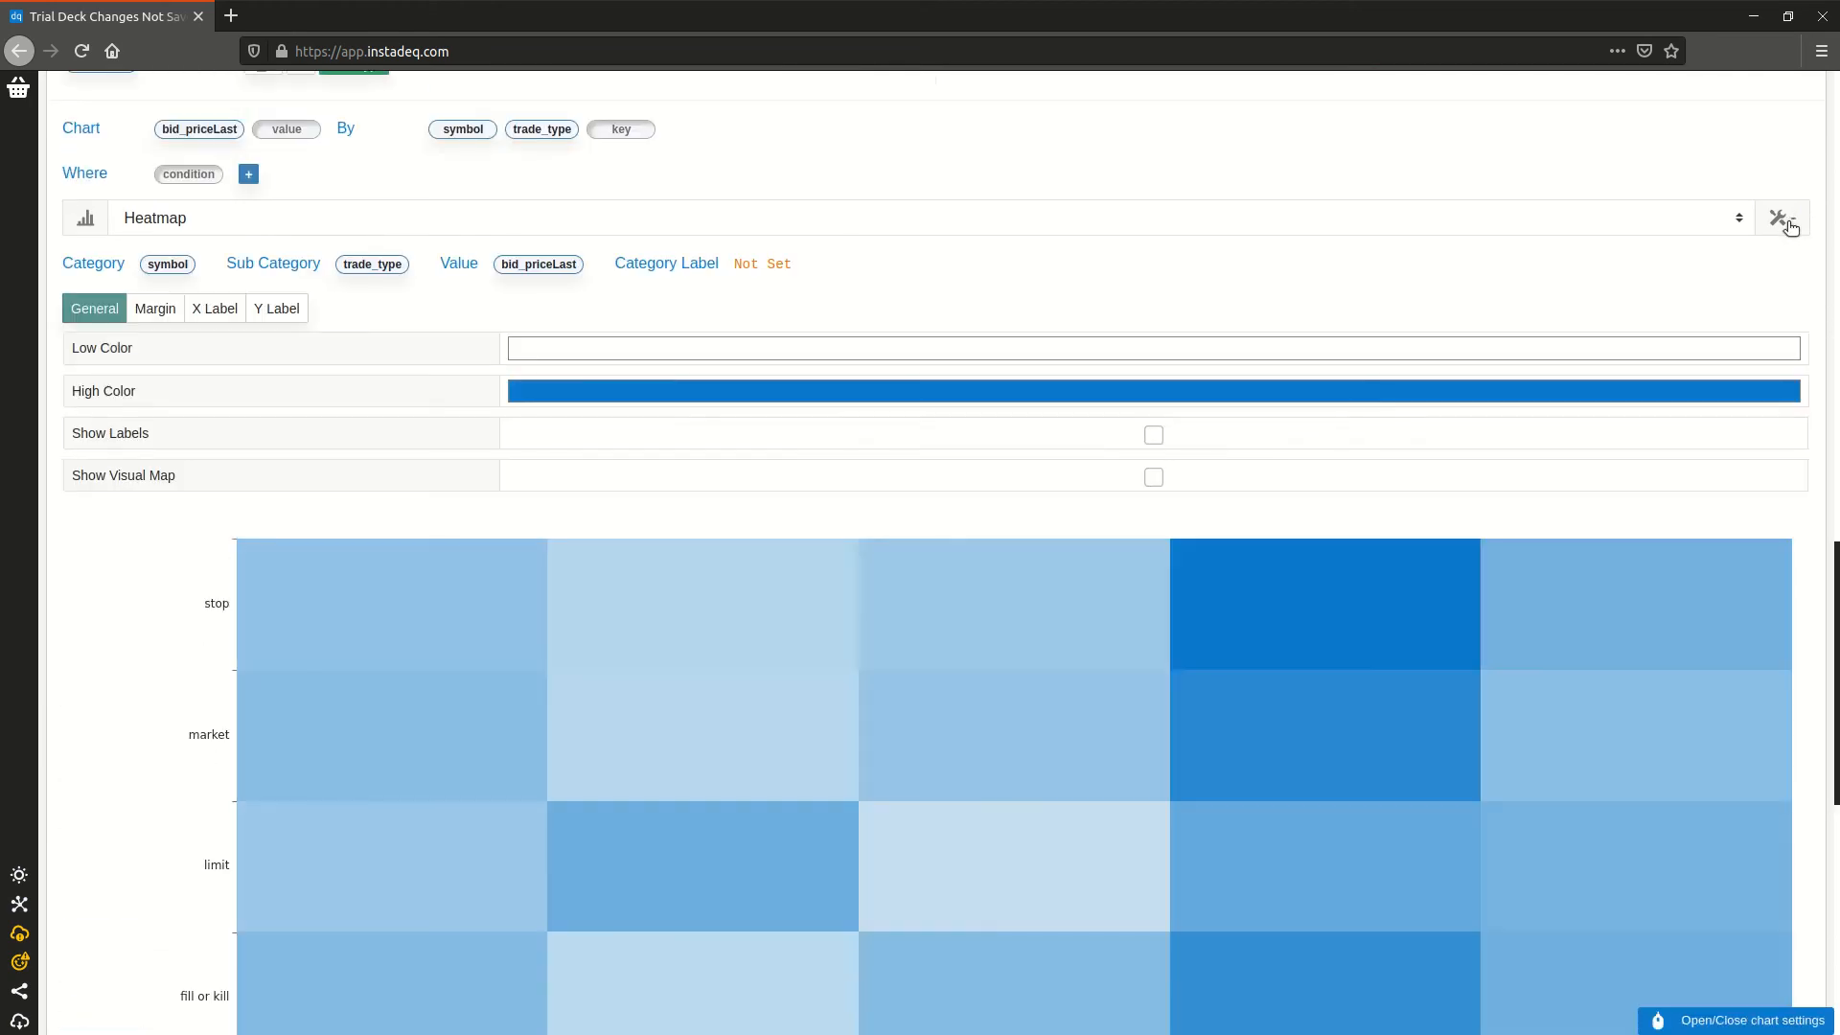
left_click(155, 307)
left_click_drag(776, 392, 652, 393)
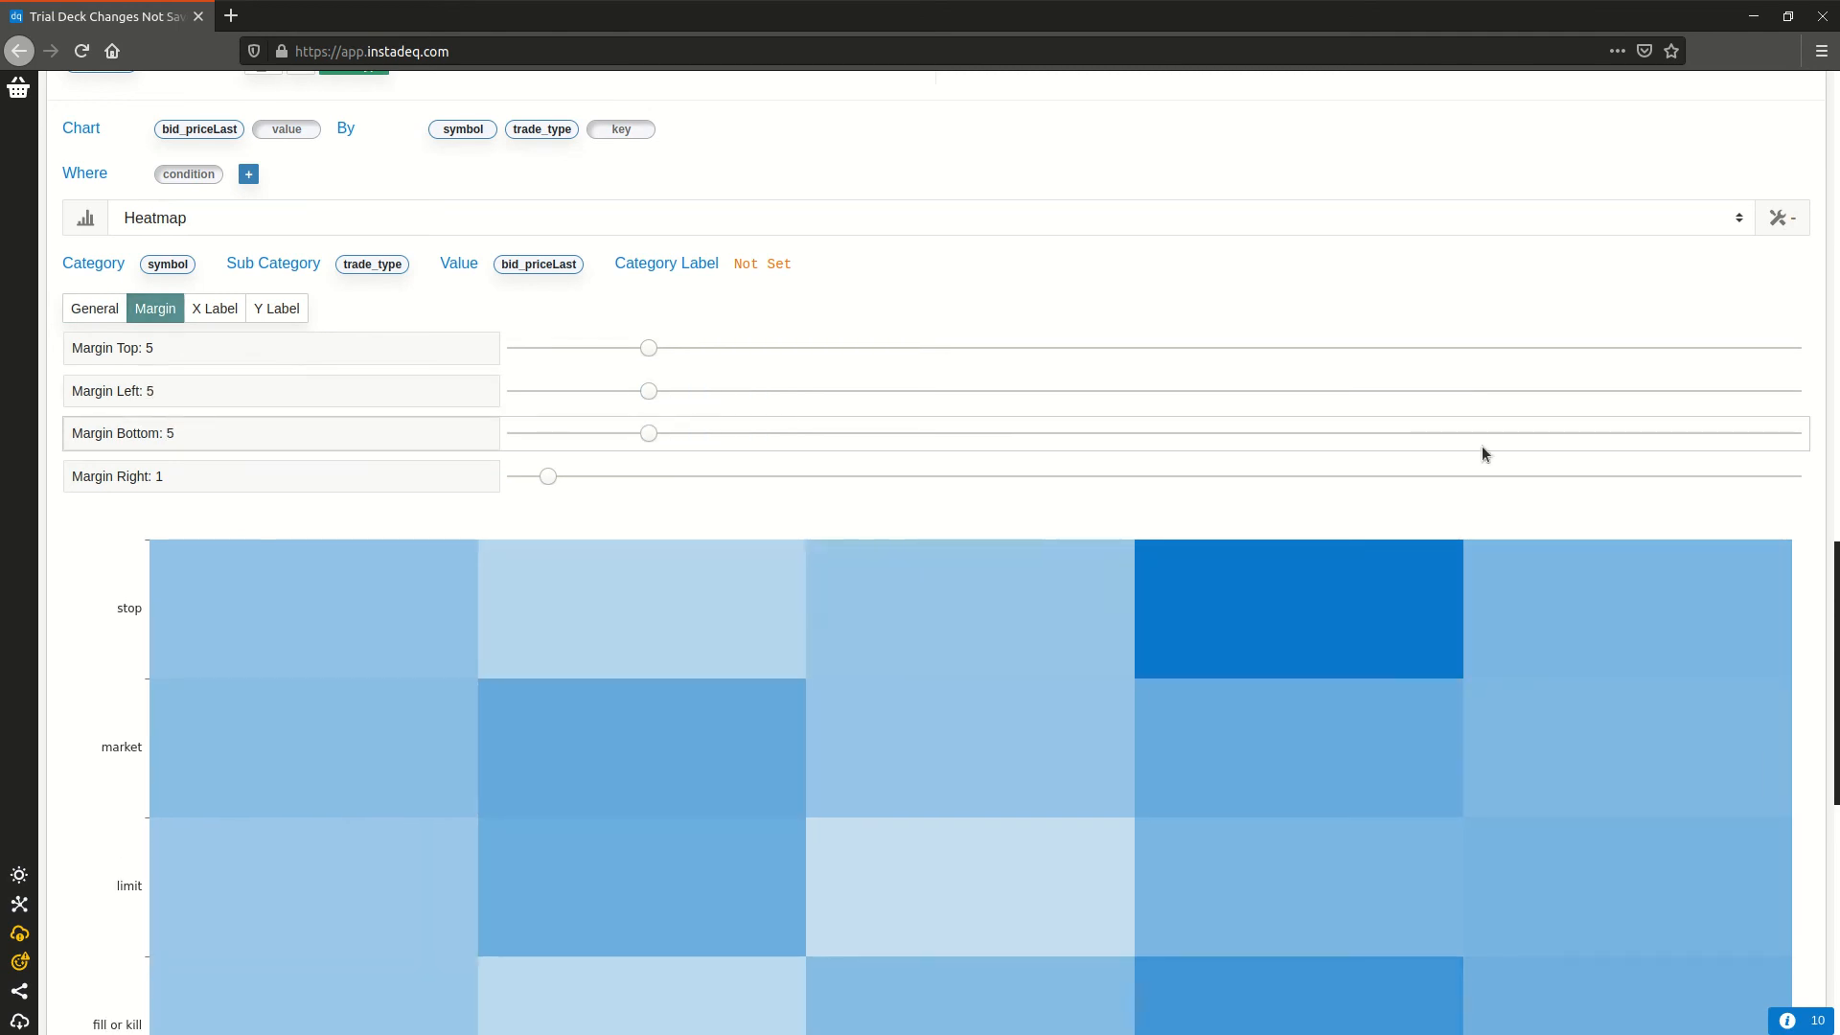
scroll(1818, 414, "down", 4)
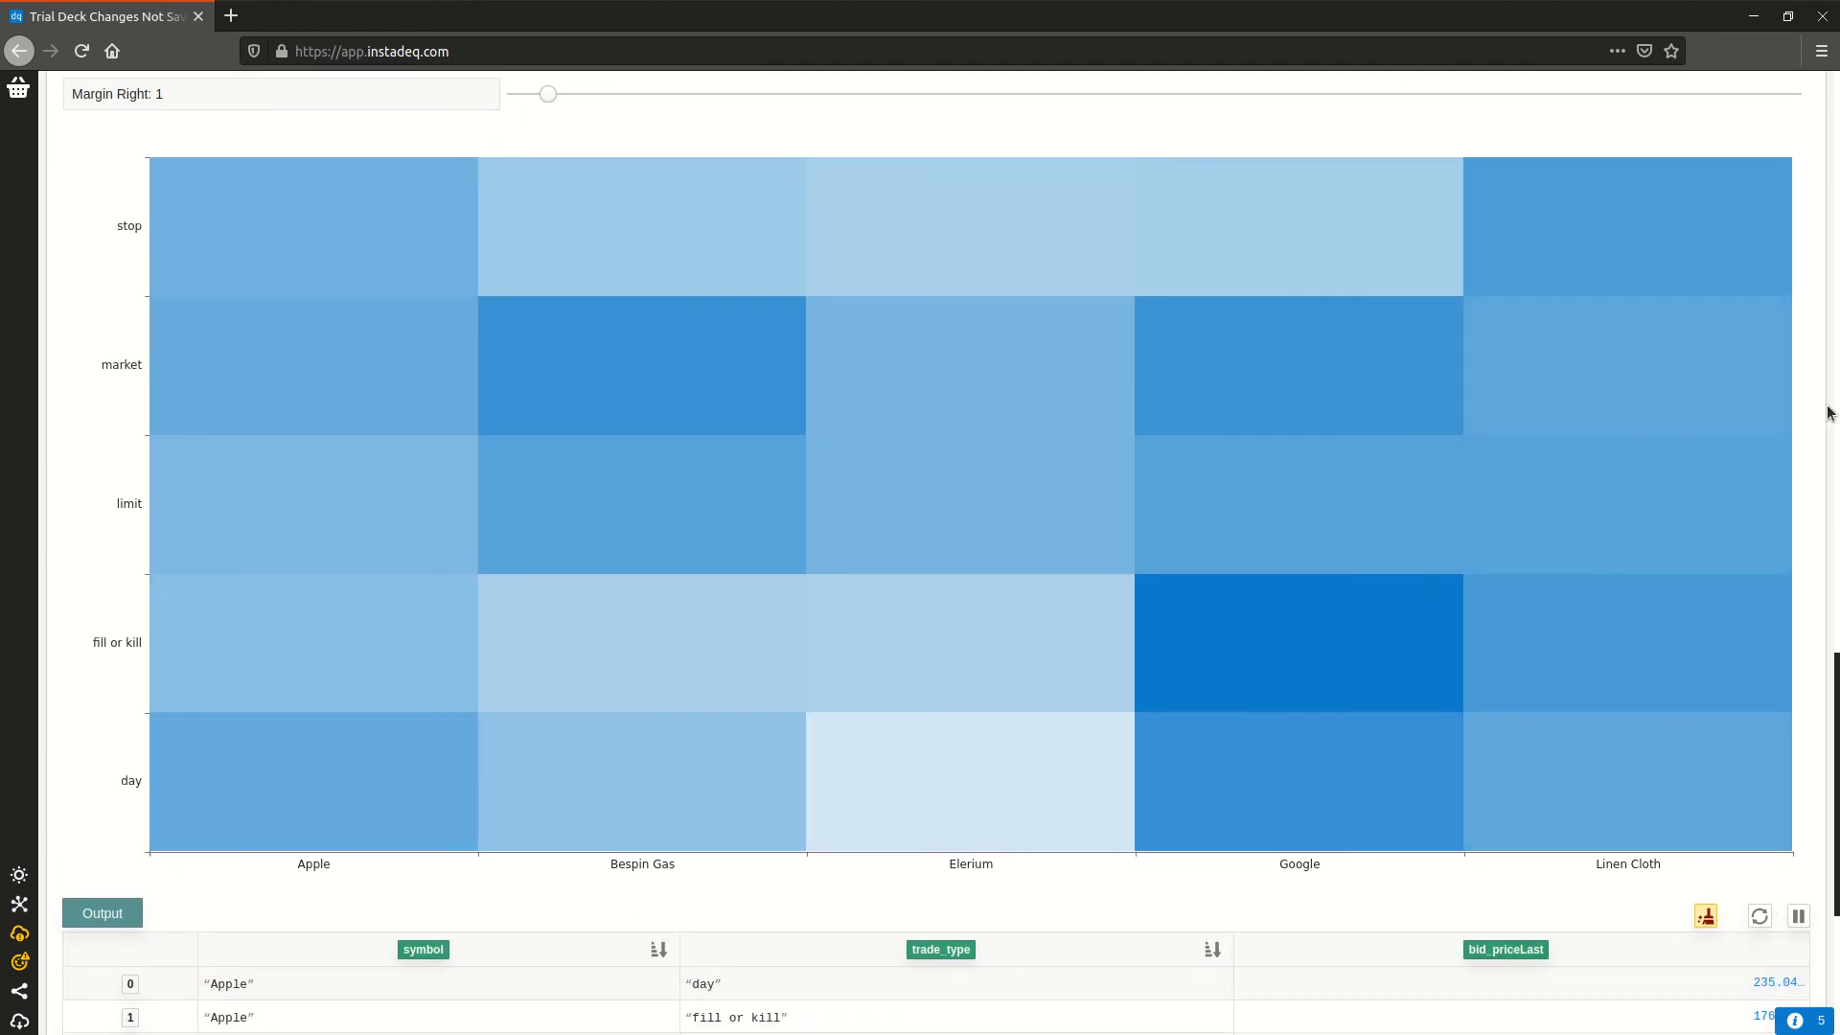
scroll(1826, 414, "up", 4)
left_click(1788, 224)
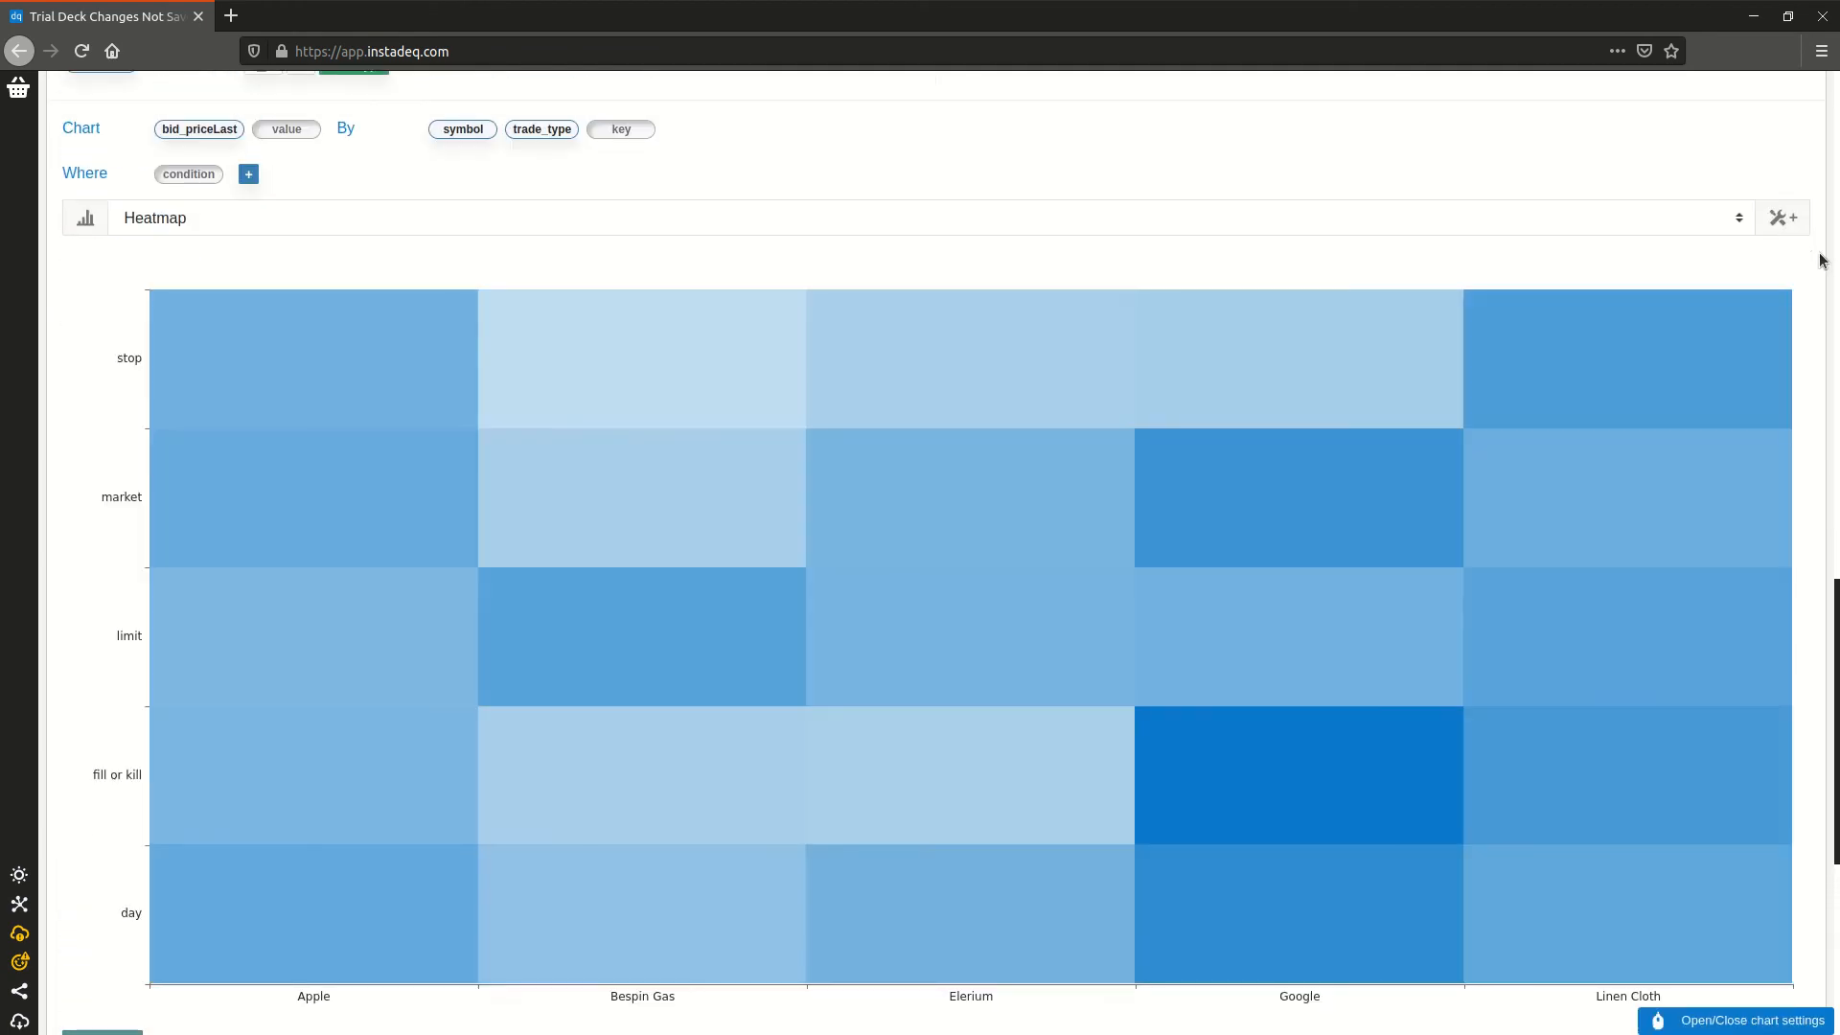
- Switch the Chart card to view mode so that only the heatmap is displayed, without its configuration
scroll(1817, 254, "up", 1)
scroll(1818, 230, "up", 1)
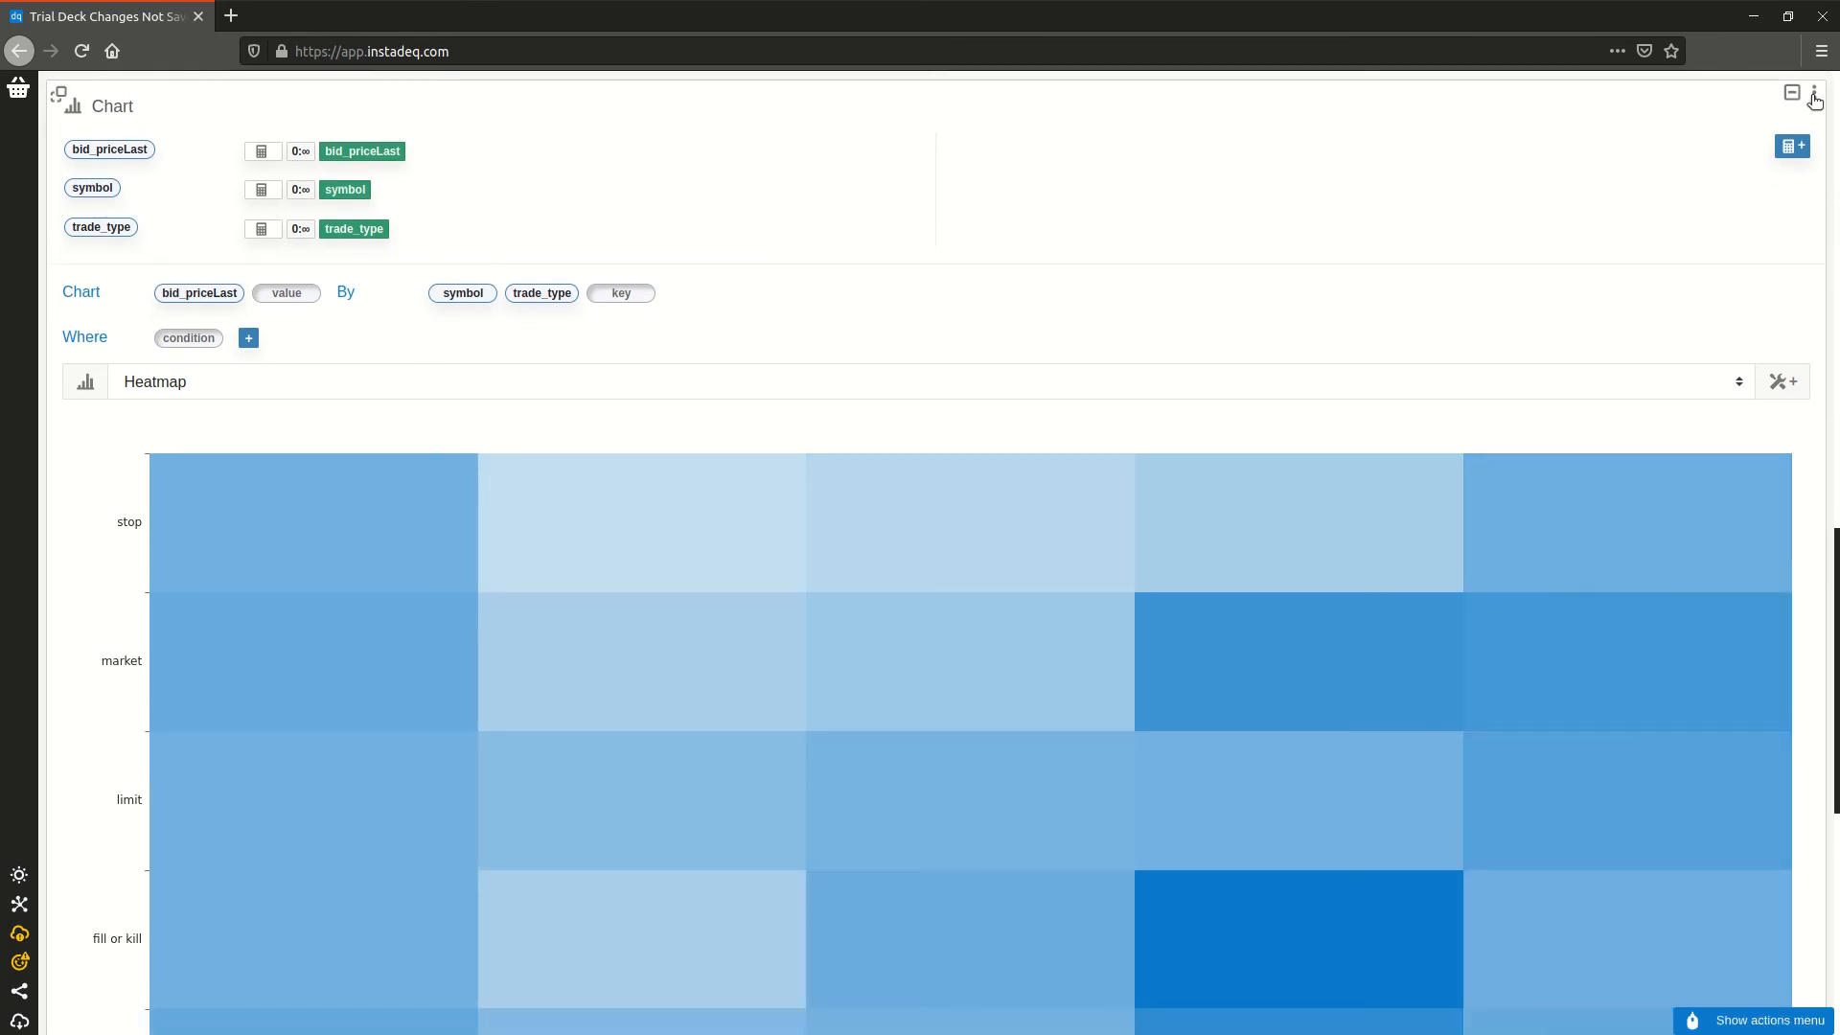
left_click(1814, 96)
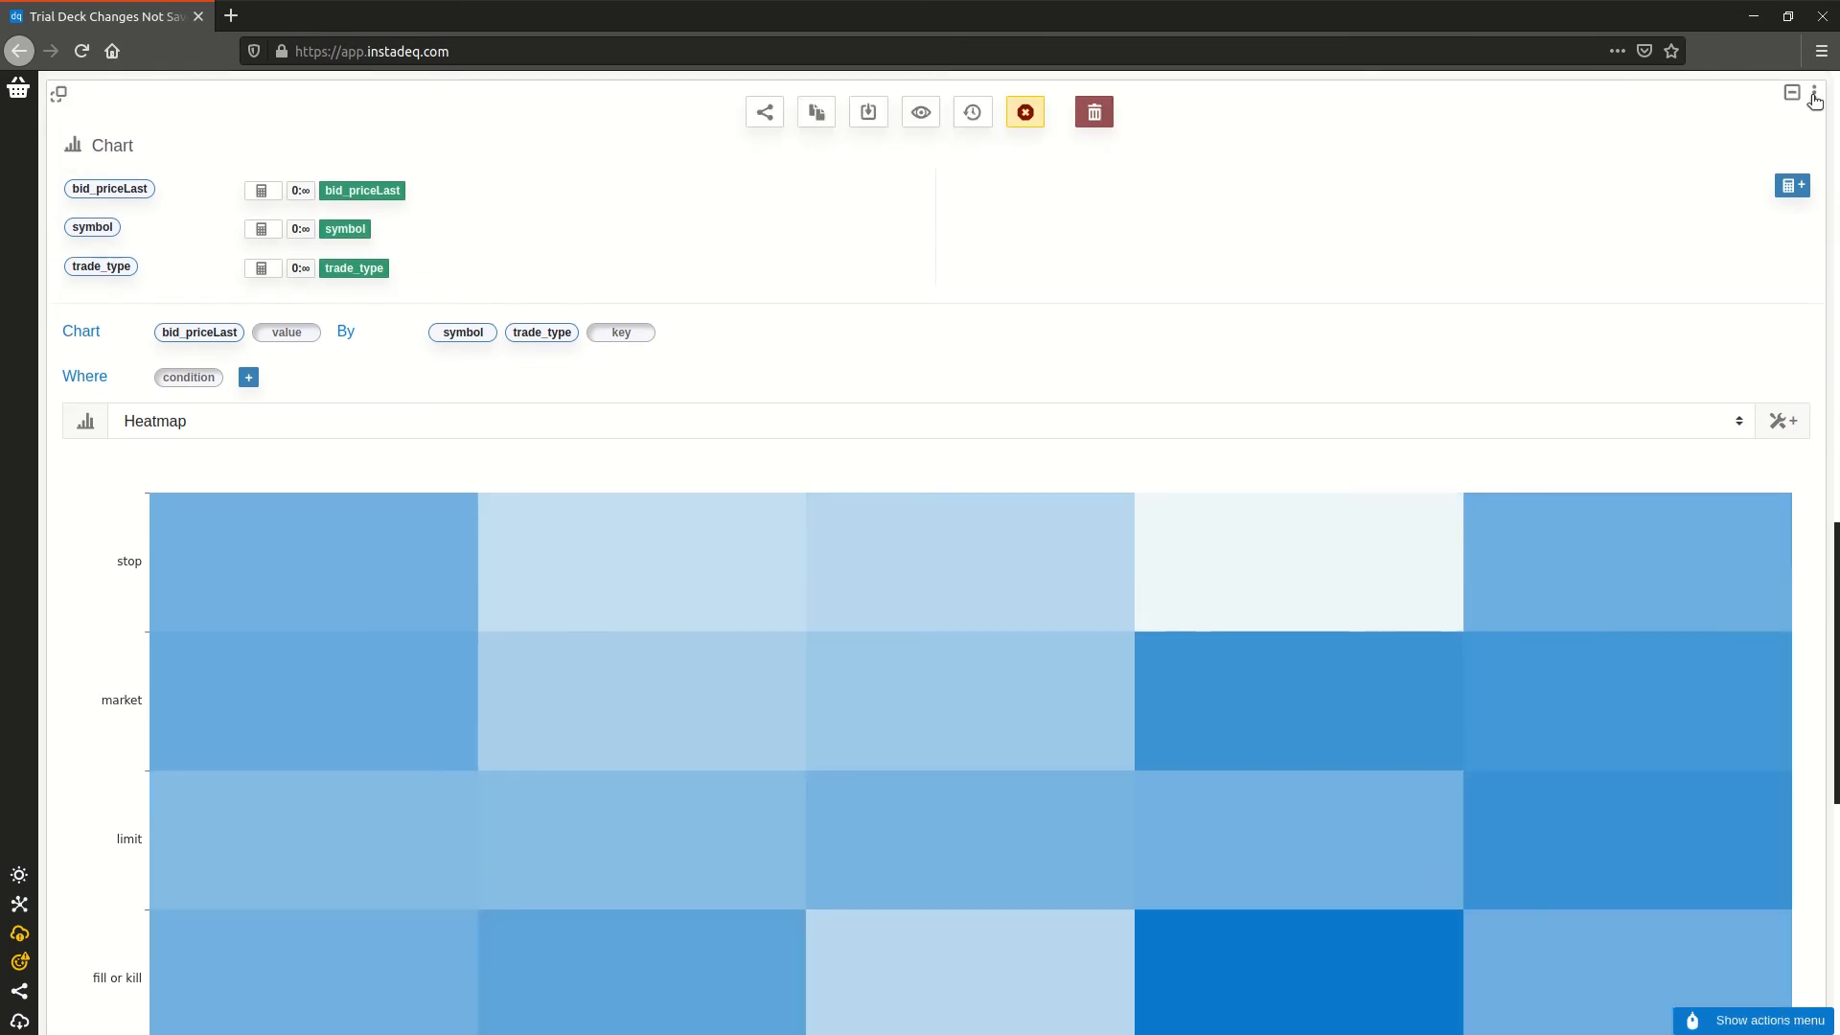
left_click(920, 113)
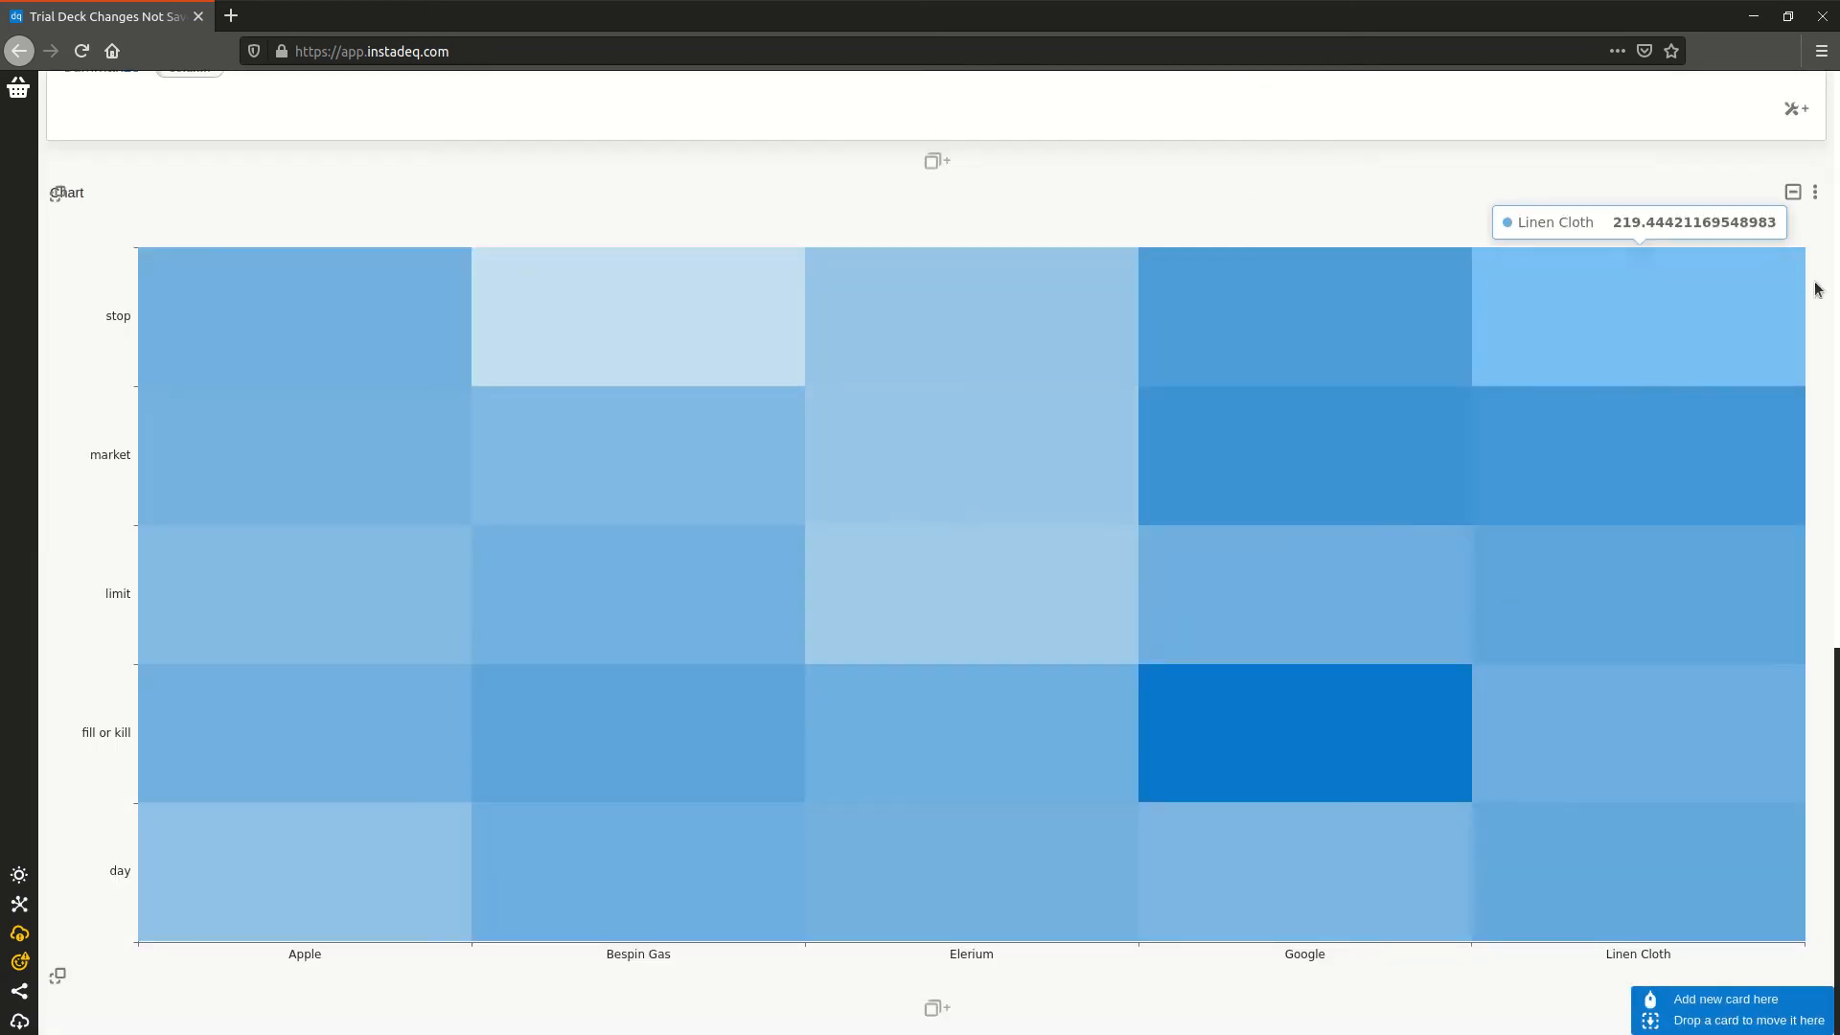